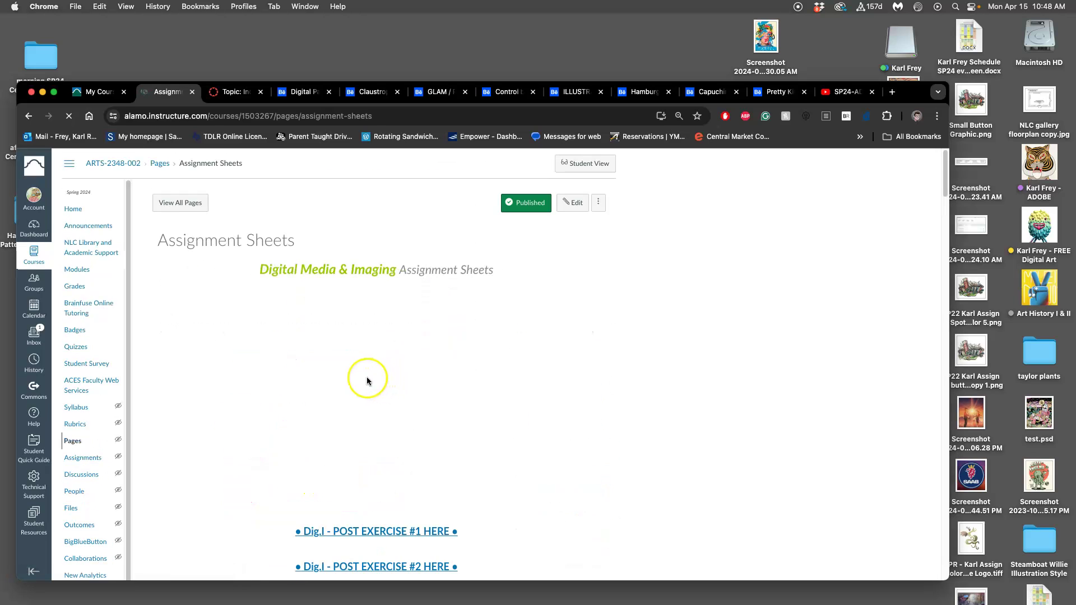
Open the CMYK Color Separation link under Assignment #6 in a new browser tab.
scroll(366, 380, "down", 20)
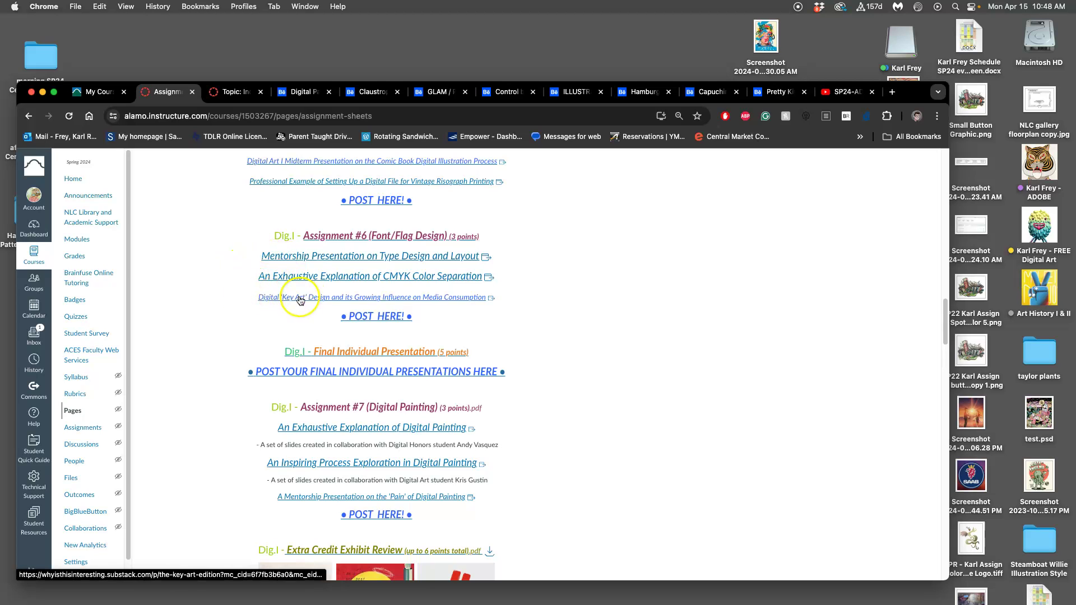
left_click(364, 280)
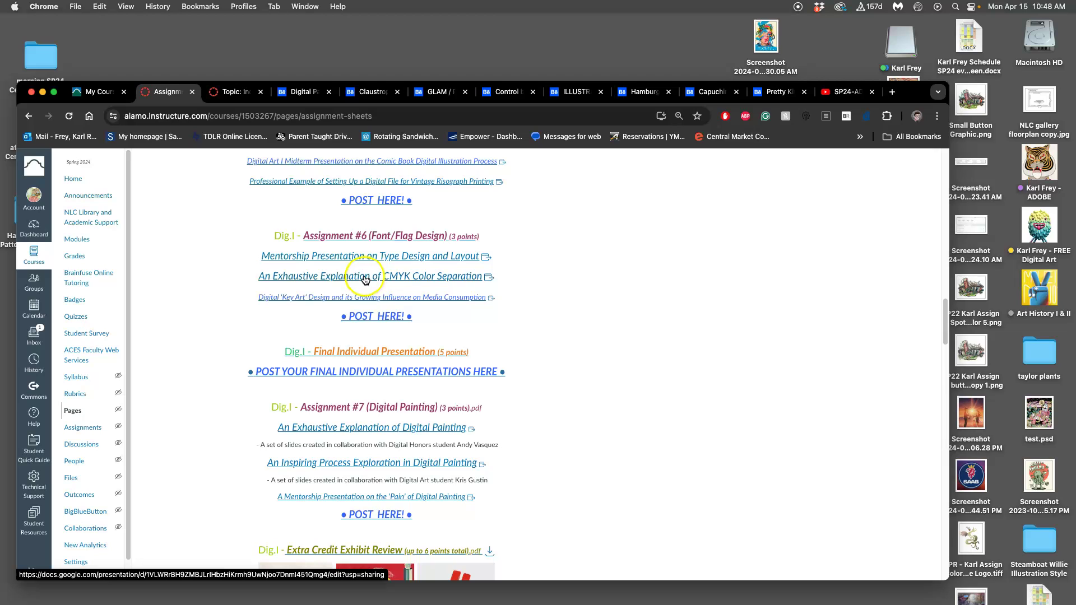
right_click(365, 280)
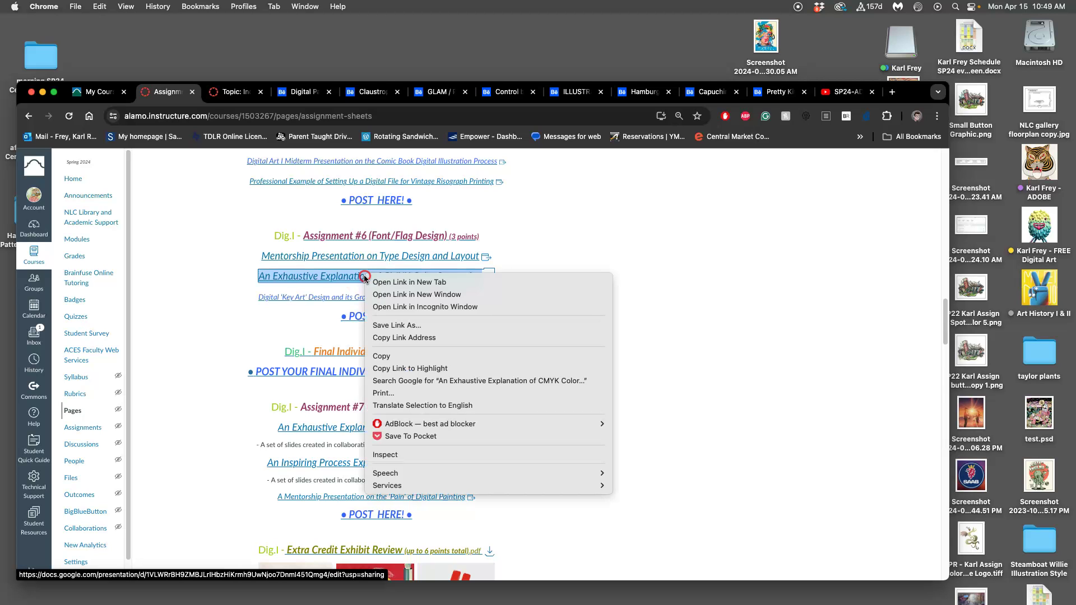
left_click(400, 282)
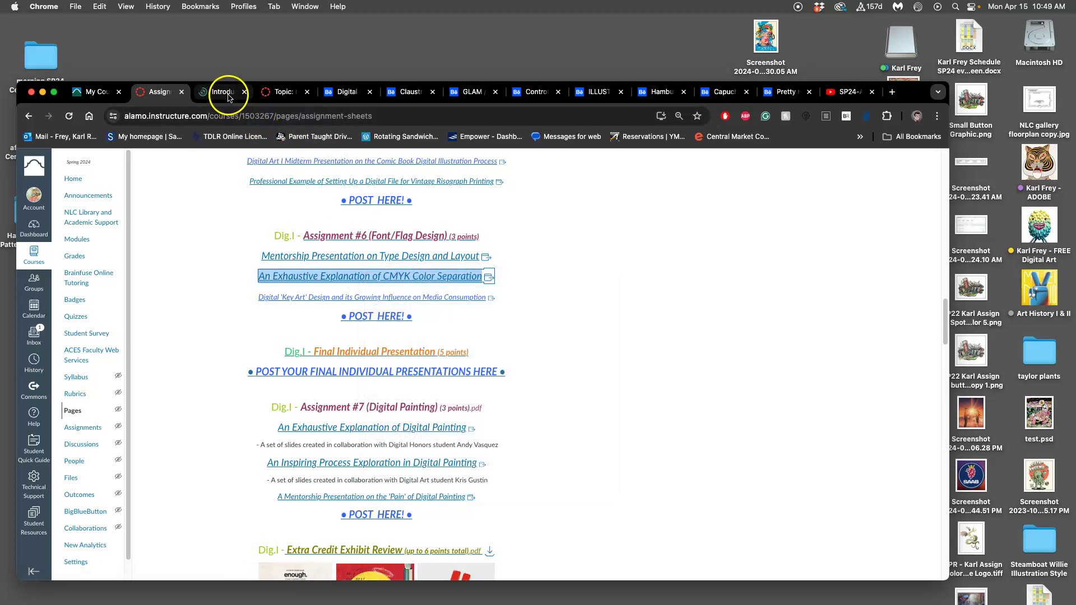
In the new slideshow tab, step from the CMYK title slide to the RGB vs. CMYK slide and back.
left_click(223, 93)
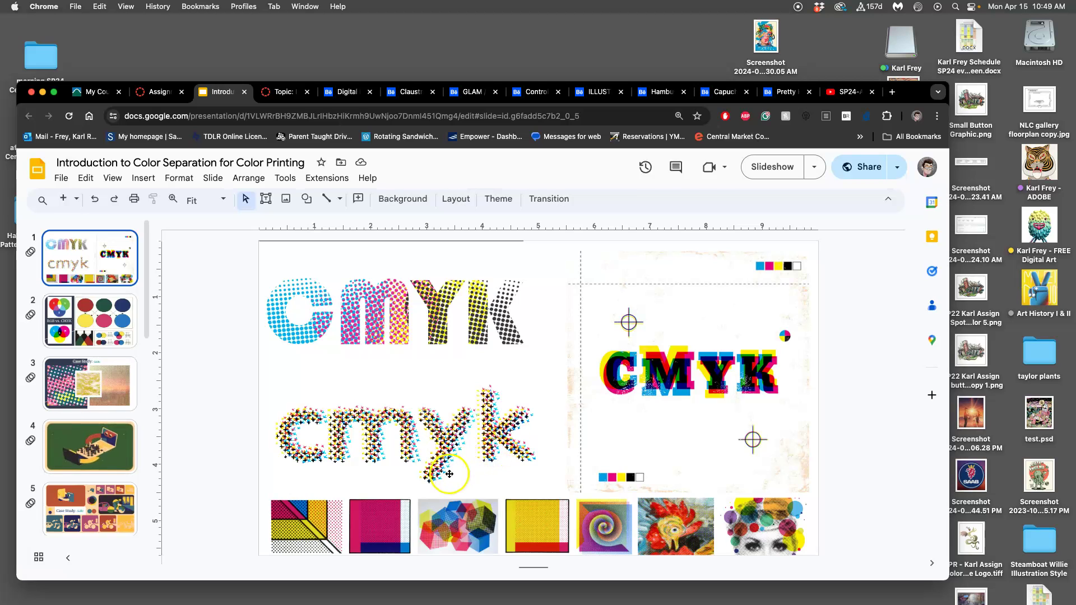
left_click(367, 330)
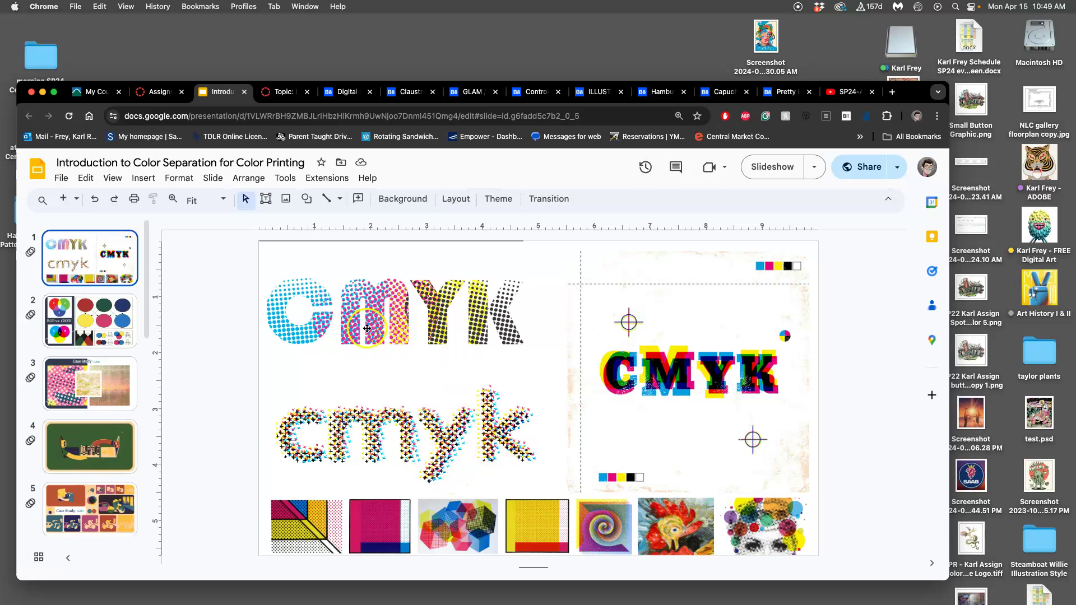
left_click(432, 344)
key("Down")
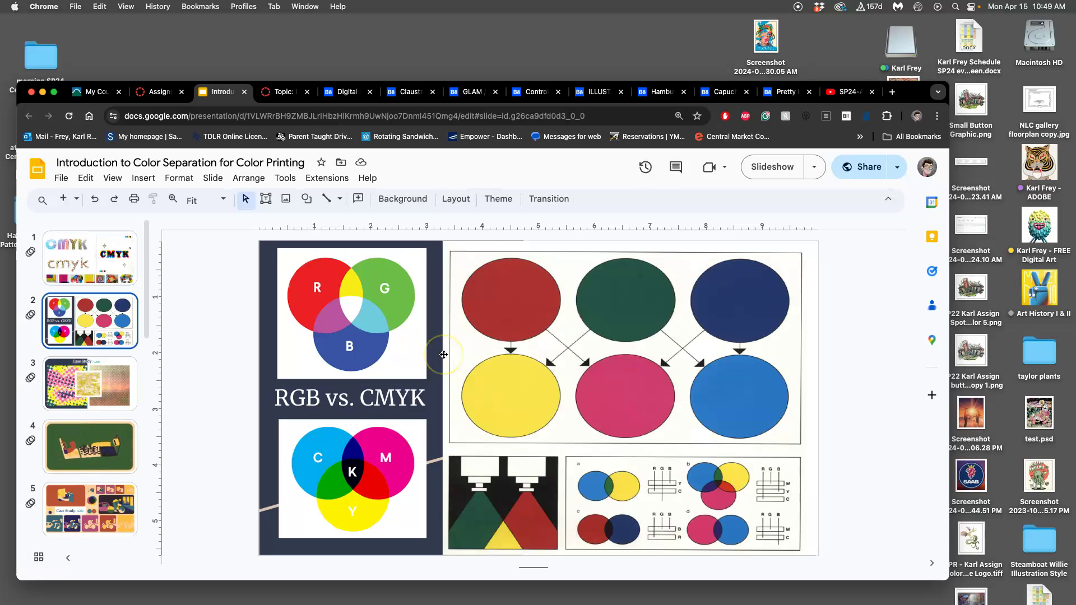
key("Up")
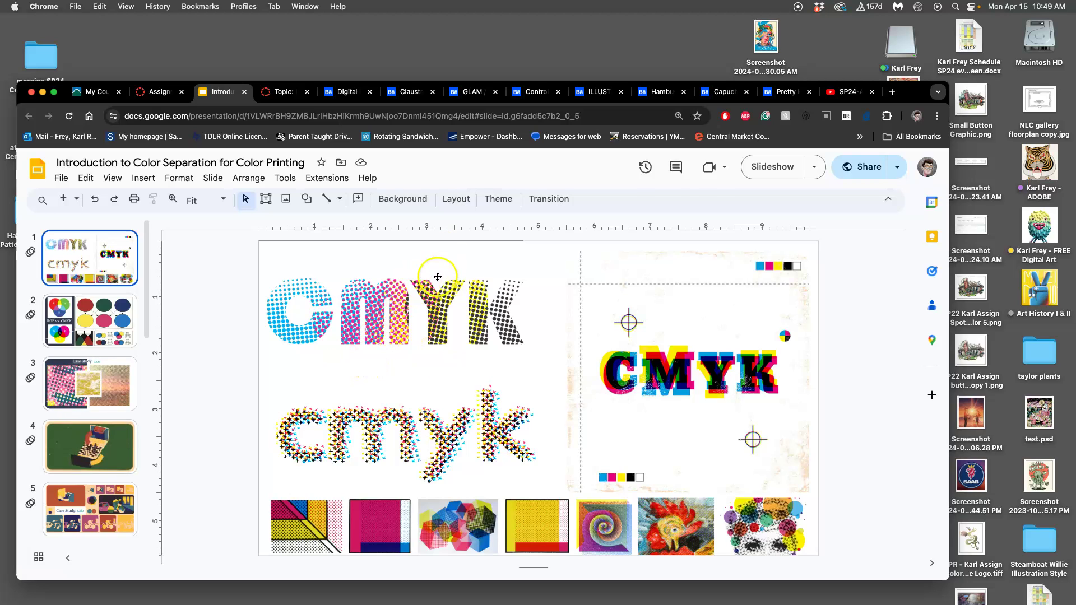
From Assignment Sheets, open the Assignment #6 POST HERE! link in a new tab.
left_click(285, 92)
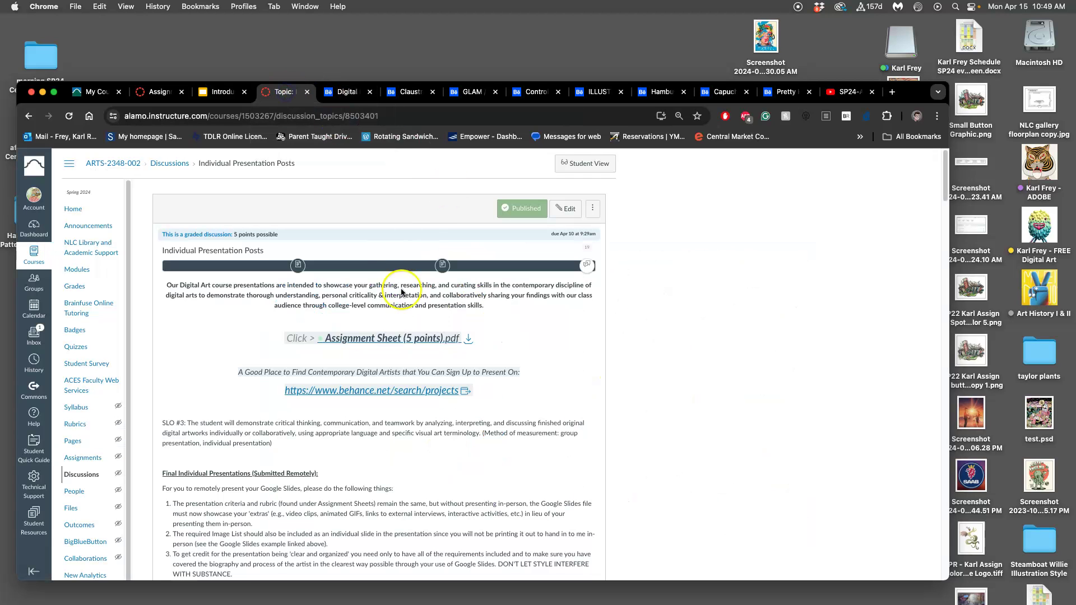
left_click(168, 92)
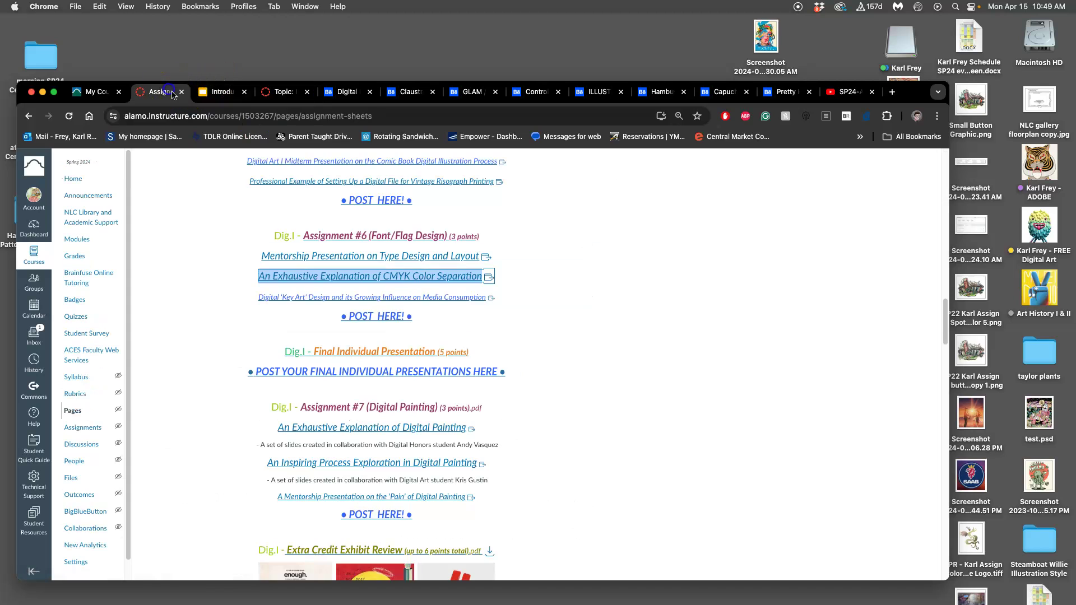
right_click(368, 314)
left_click(387, 319)
Switch to the Assignment #6 discussion and scroll down to the instructor's example NiK NoK poster.
left_click(216, 98)
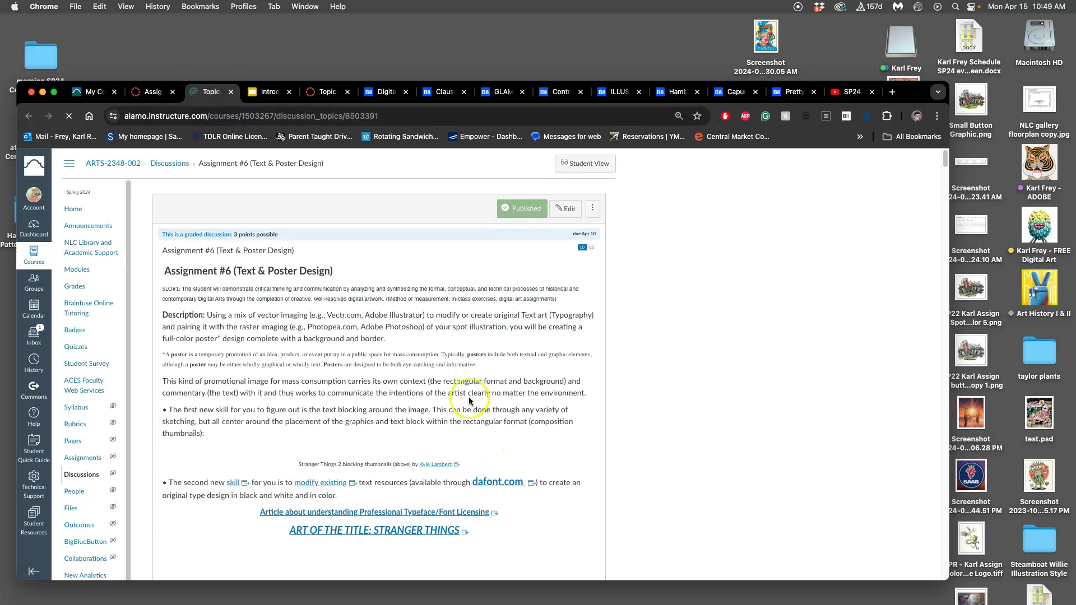
scroll(467, 396, "down", 15)
scroll(466, 396, "down", 20)
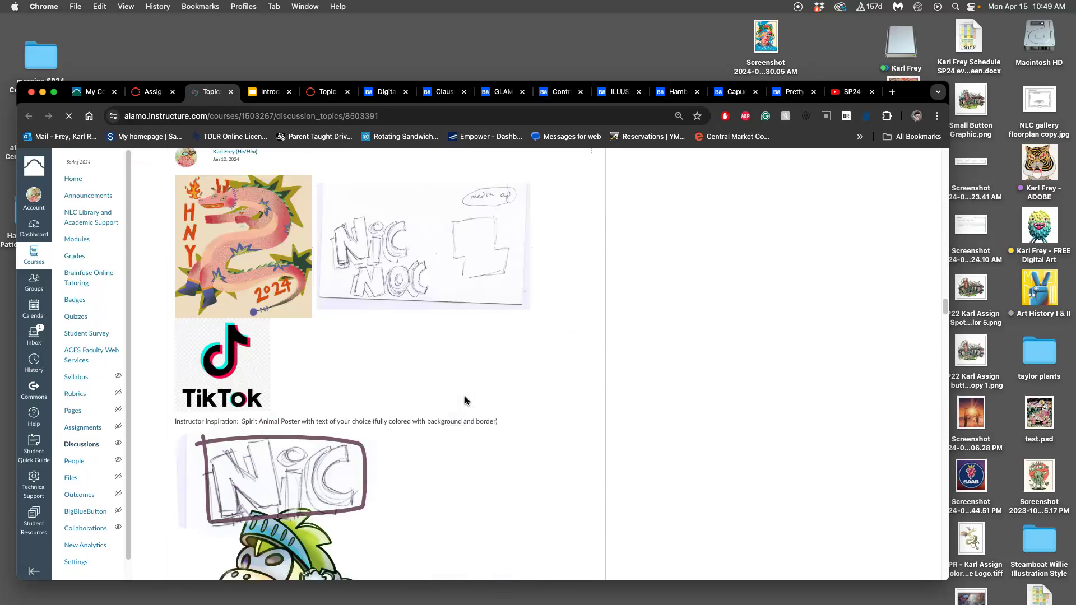
scroll(465, 396, "down", 9)
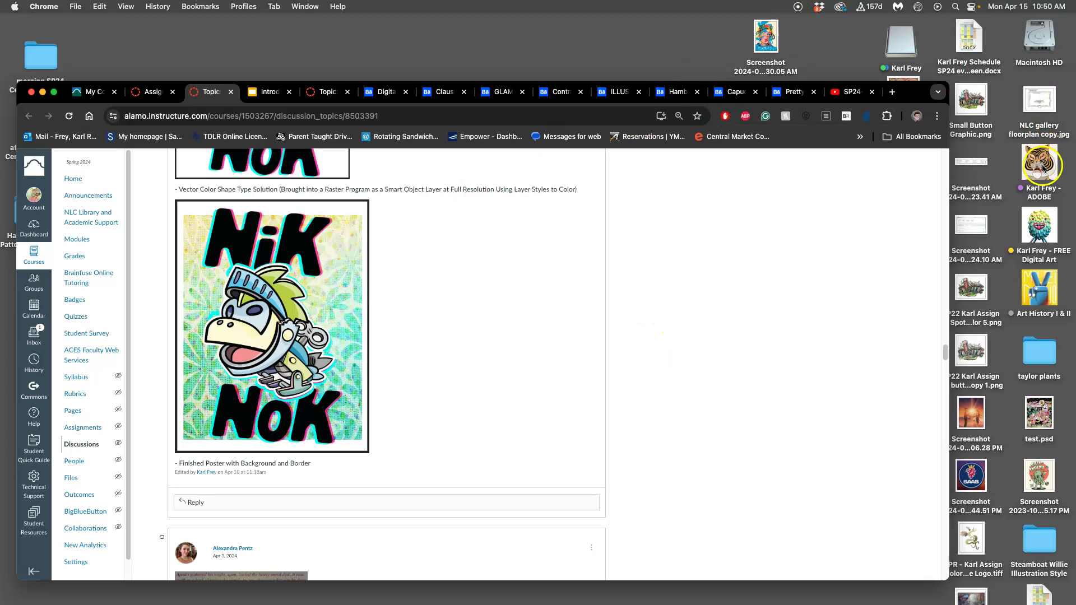
Navigate through the Adobe course folder and SP24 class folder into Assignment #6.
double_click(1043, 166)
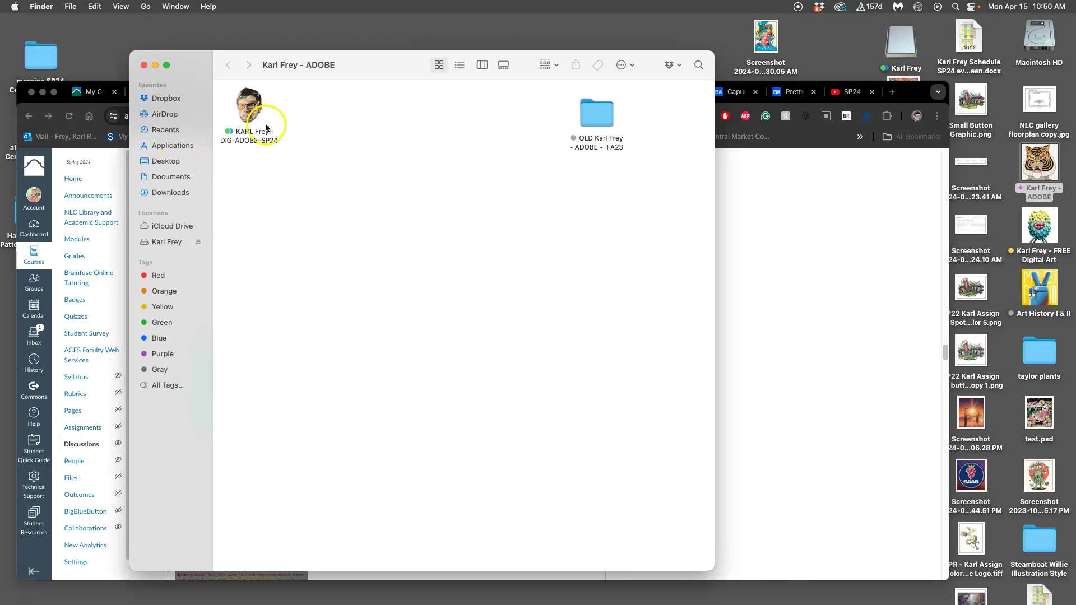
double_click(263, 126)
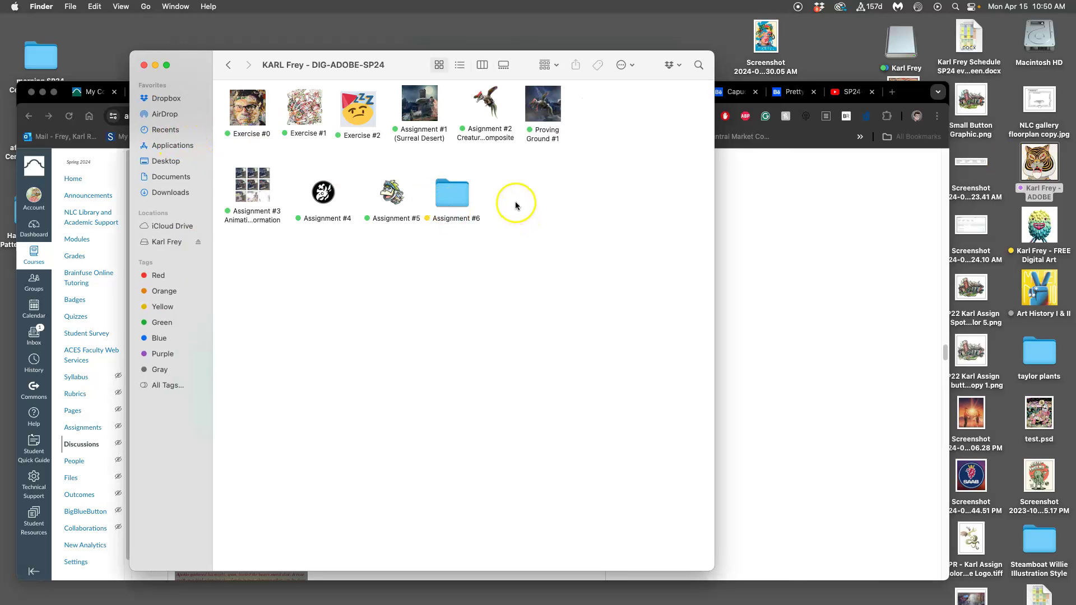
double_click(452, 194)
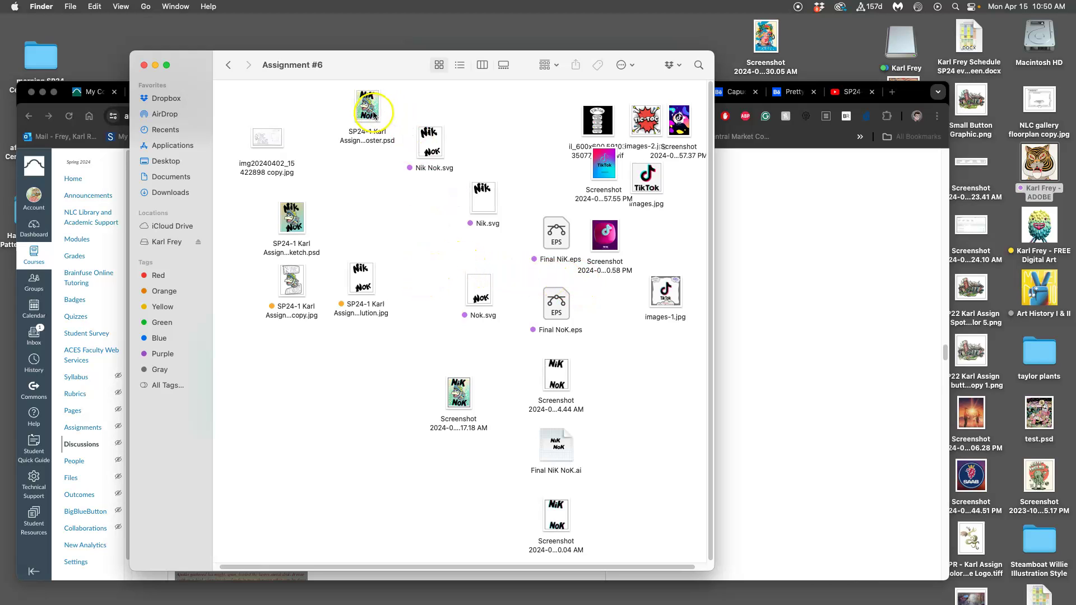
Tag the final NiK NoK poster PSD green and open it in Photoshop.
right_click(365, 130)
left_click(420, 296)
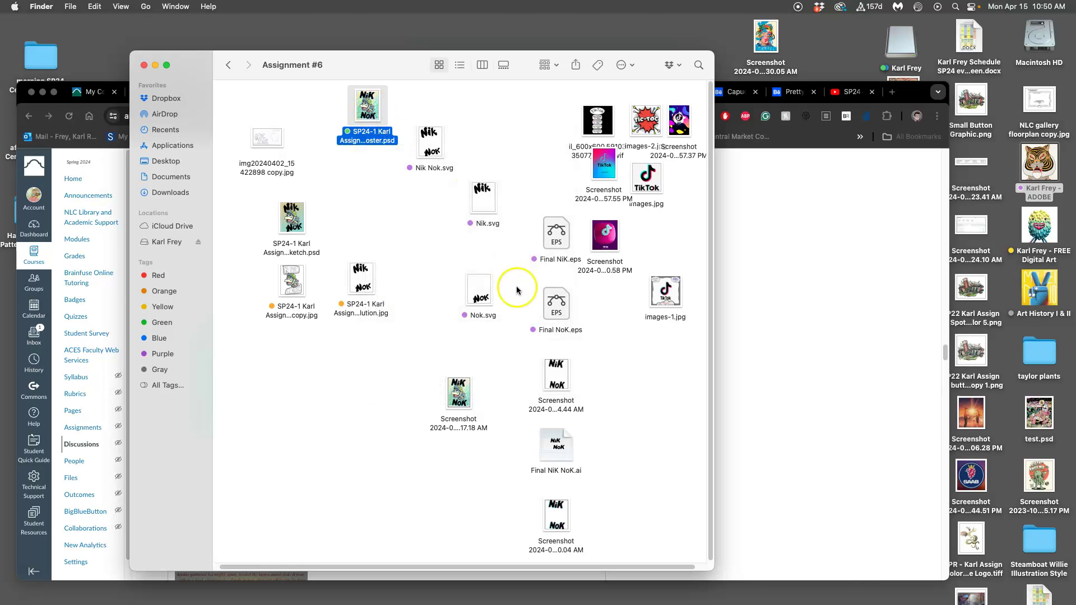
key("super+o")
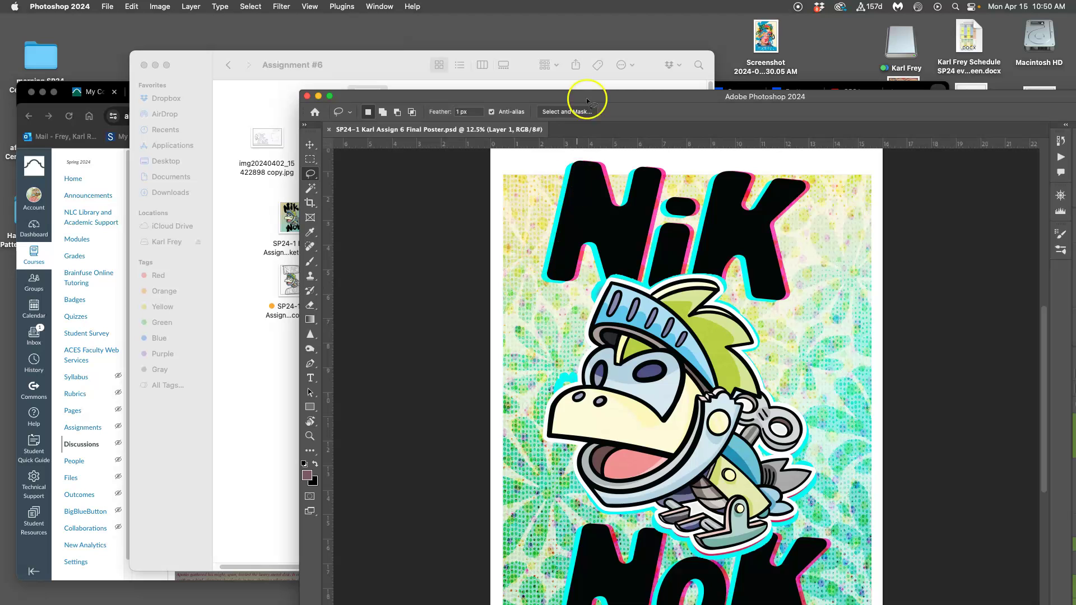
double_click(644, 94)
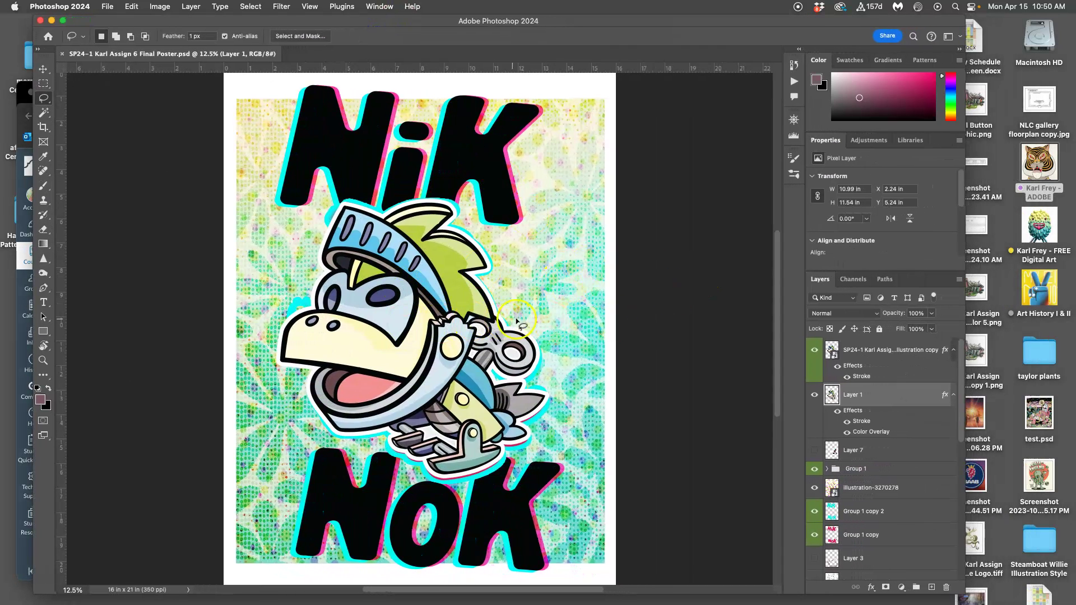
scroll(565, 325, "down", 1)
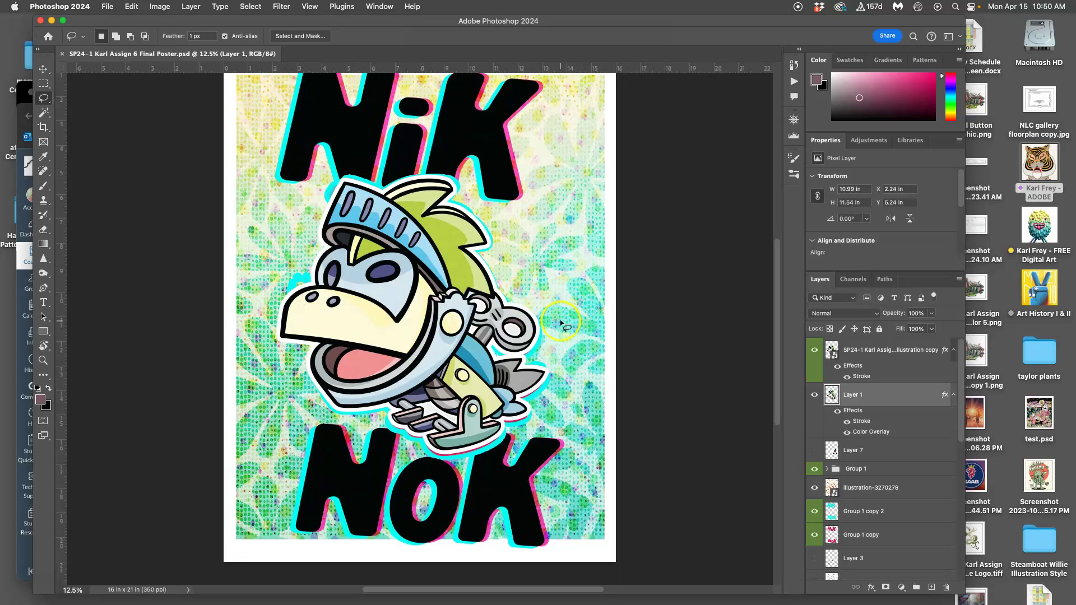
left_click(815, 350)
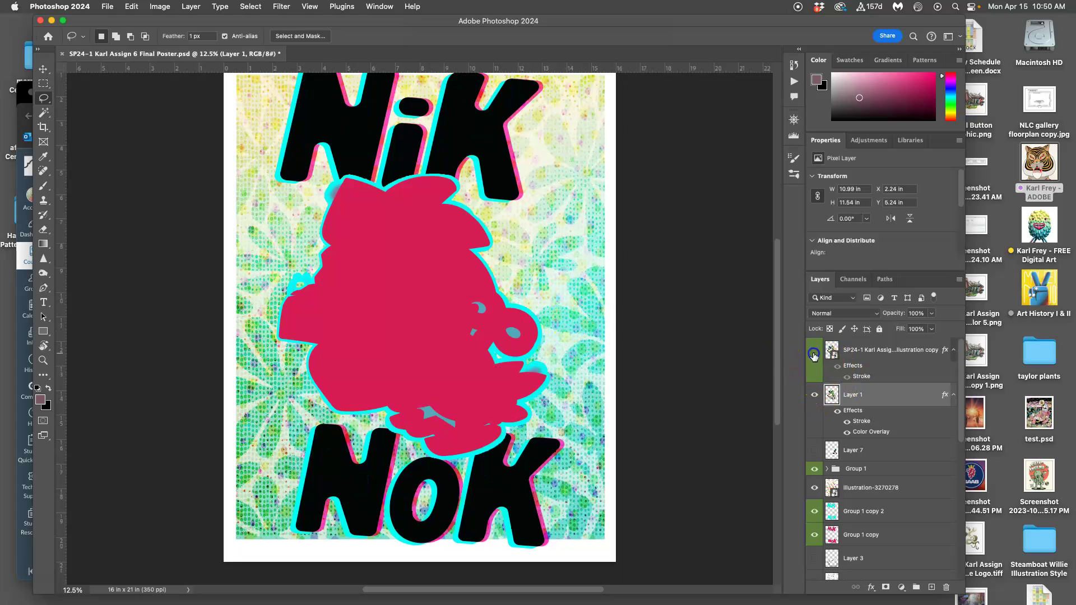
left_click(814, 395)
left_click(815, 395)
left_click(814, 350)
scroll(820, 491, "down", 5)
scroll(819, 492, "down", 5)
scroll(708, 459, "down", 3)
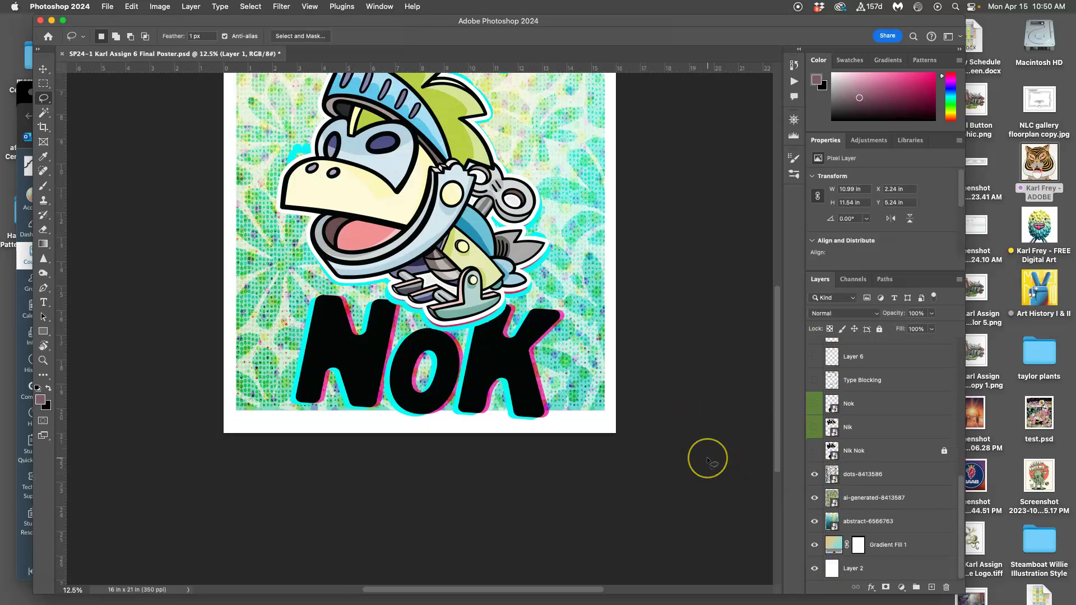
key("super+minus")
scroll(488, 360, "up", 3)
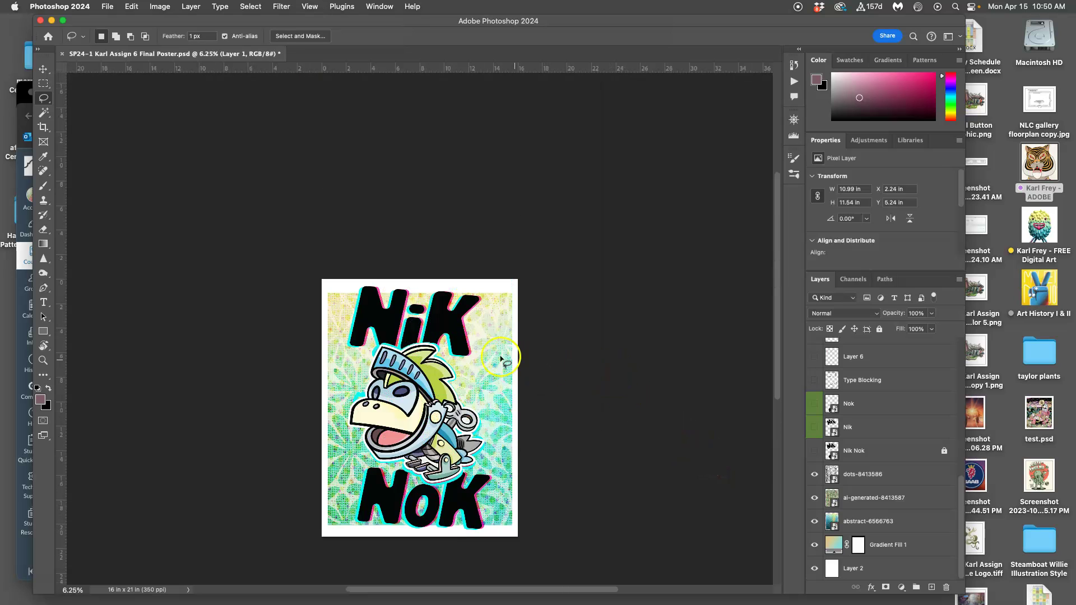
scroll(858, 403, "up", 5)
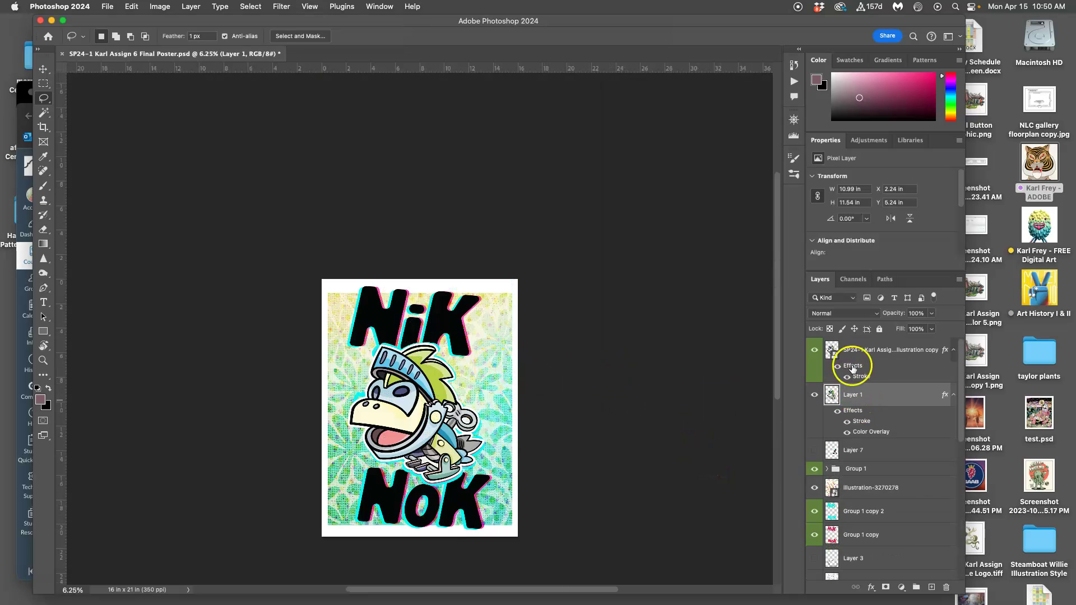
left_click(866, 352)
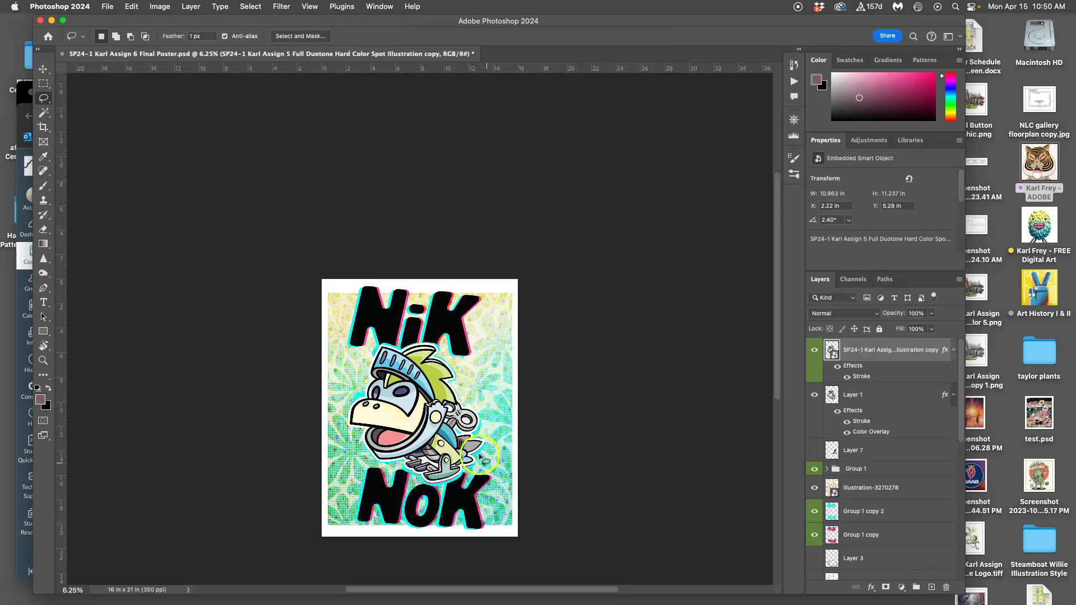
Zoom in on the halftone dots behind the NiK title, then zoom back out.
key("super+plus")
key("super+plus")
key("super+plus")
key("super+plus")
key("super+plus")
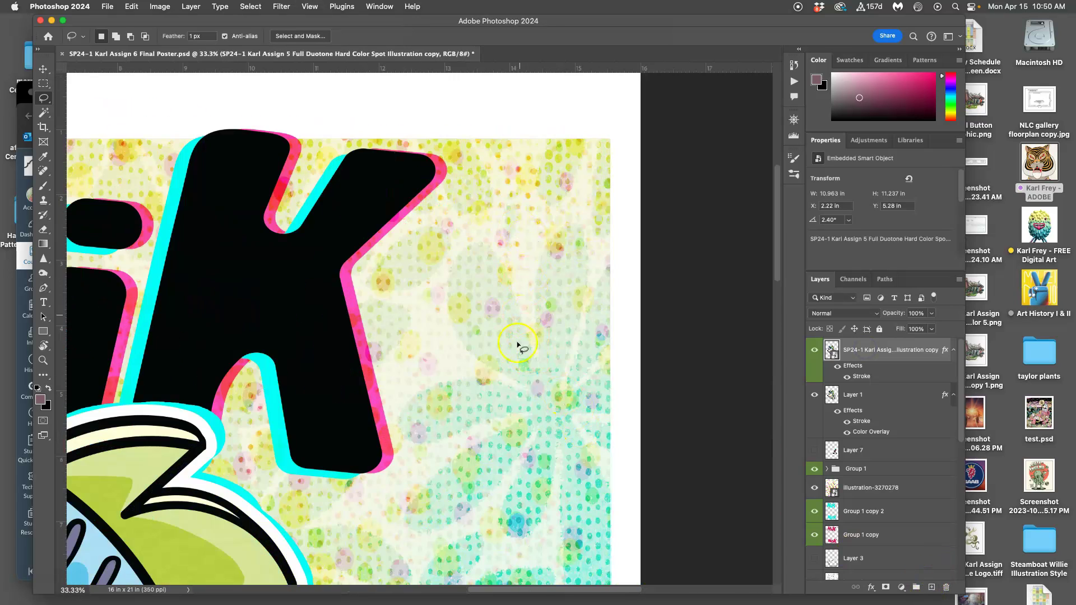
scroll(516, 280, "down", 5)
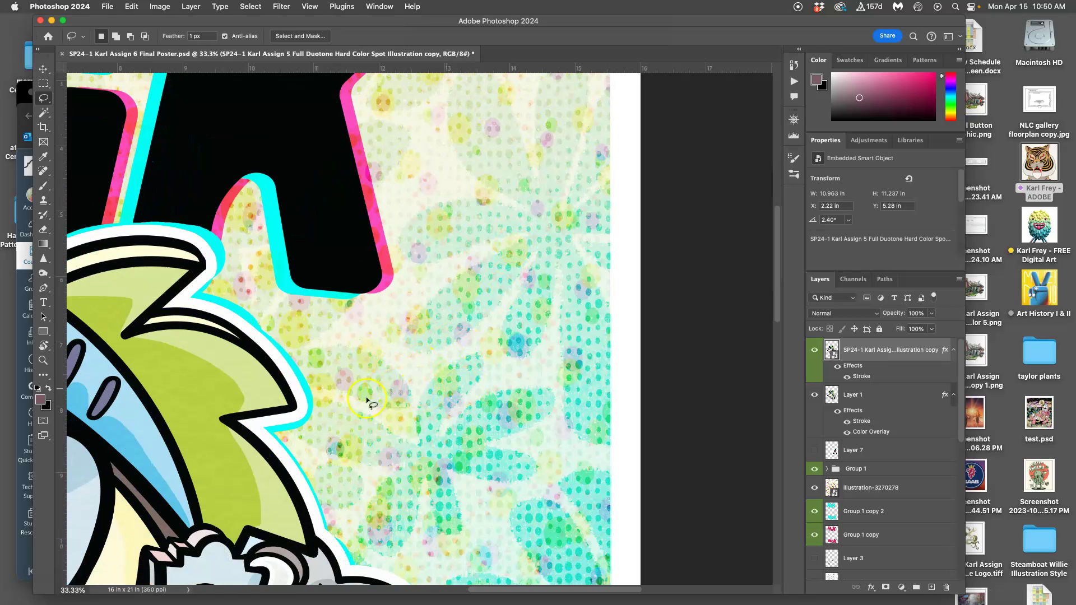
scroll(457, 401, "left", 3)
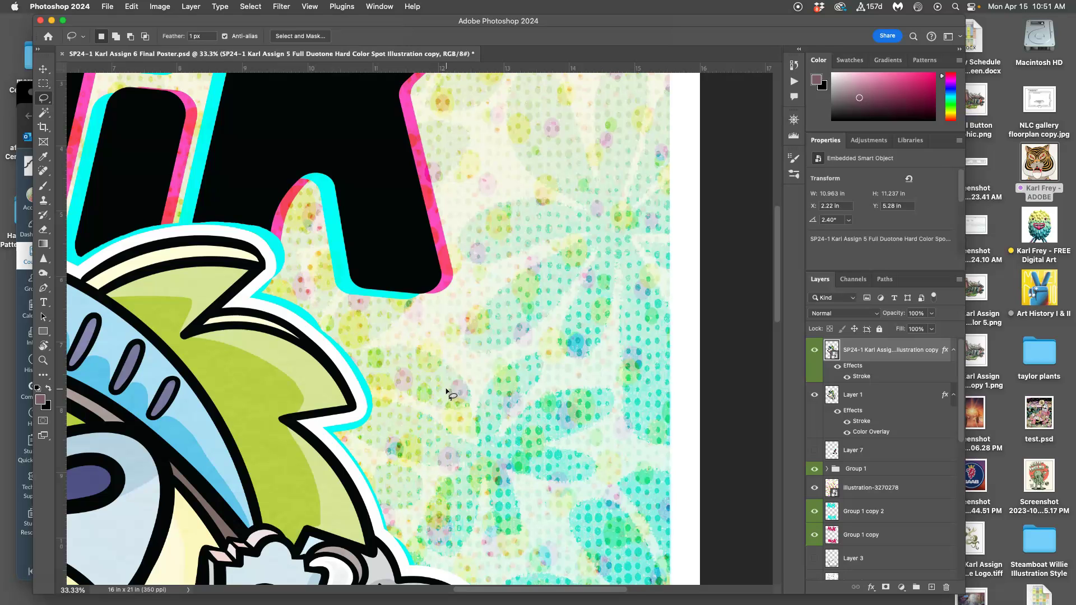
key("super+minus")
key("super+minus")
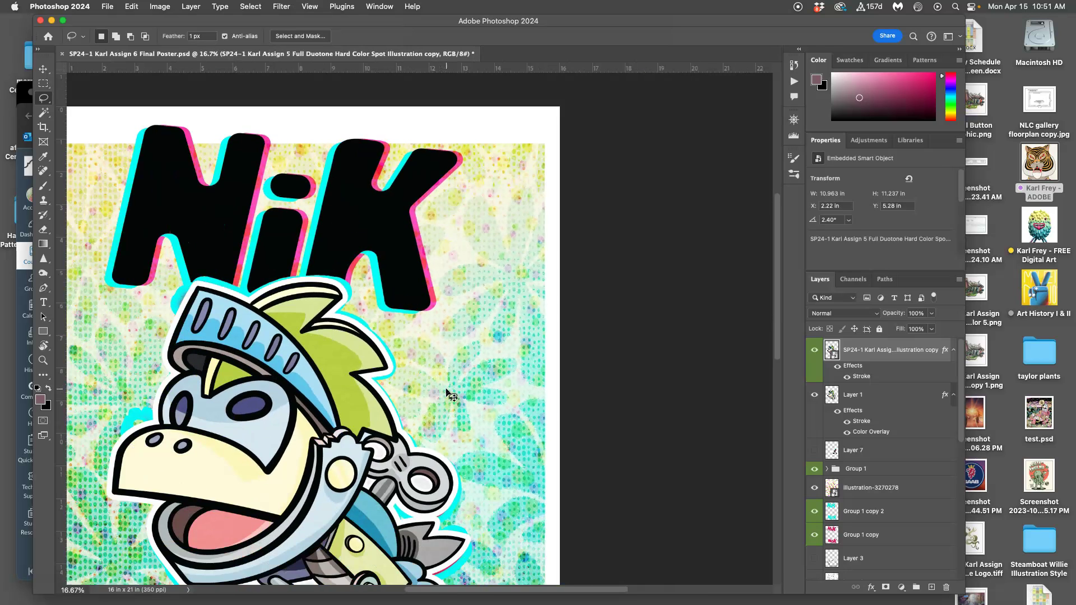
Examine the character's outline edge at 400%, then drag the Photoshop window aside to reveal Chrome.
left_click_drag(451, 395, 357, 373)
scroll(357, 373, "left", 10)
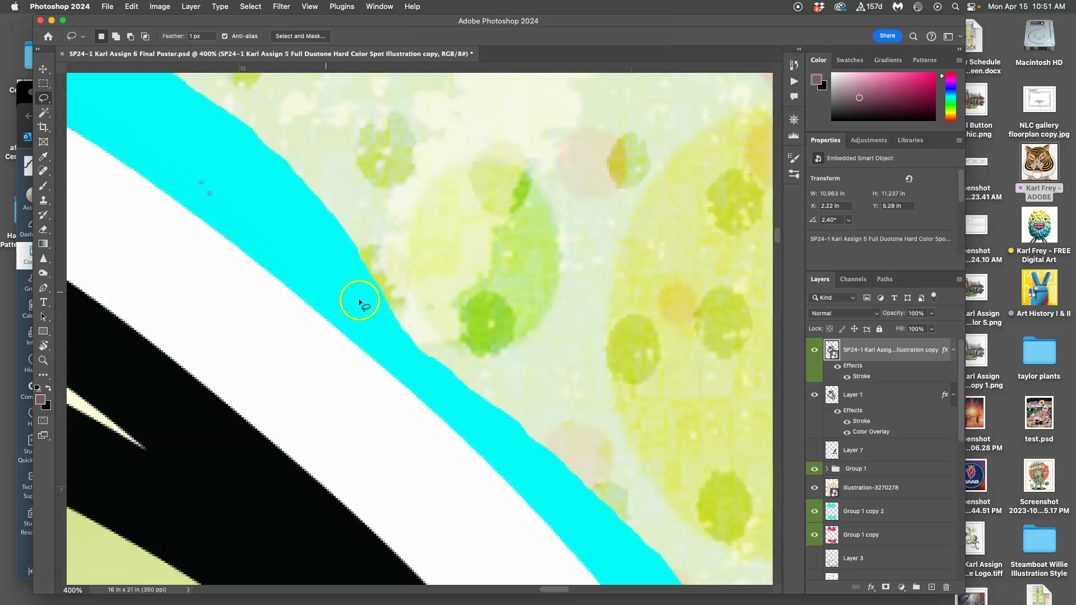
scroll(238, 476, "down", 10)
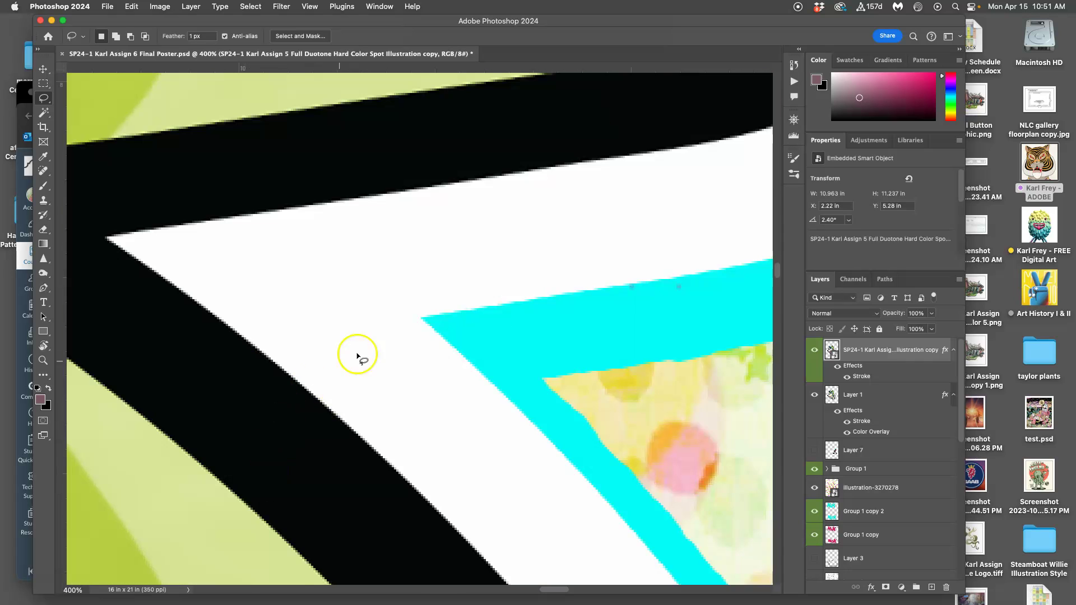
scroll(533, 320, "up", 5)
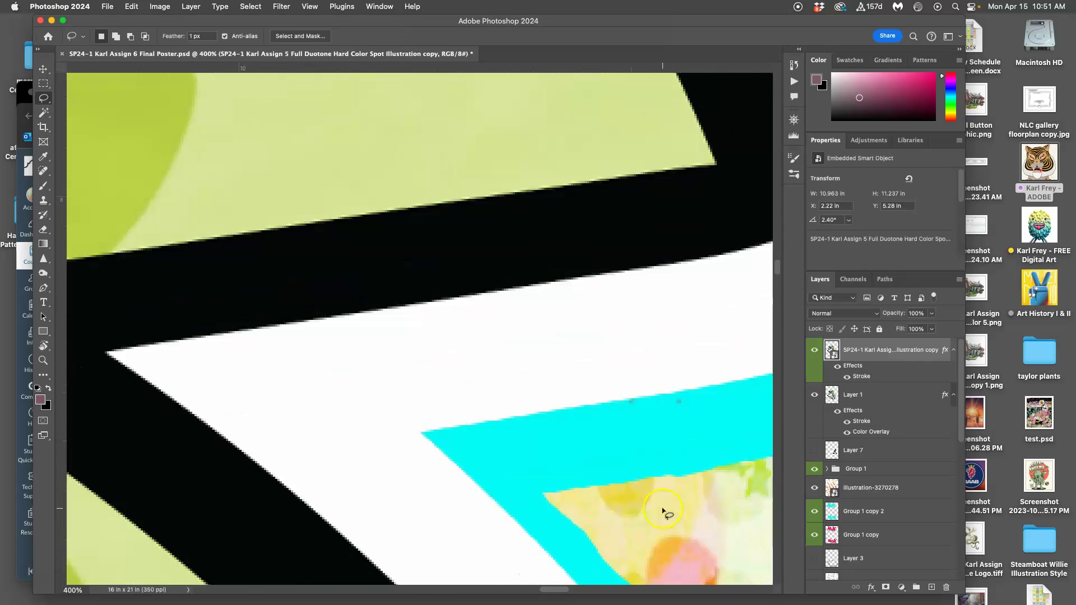
scroll(664, 512, "down", 3)
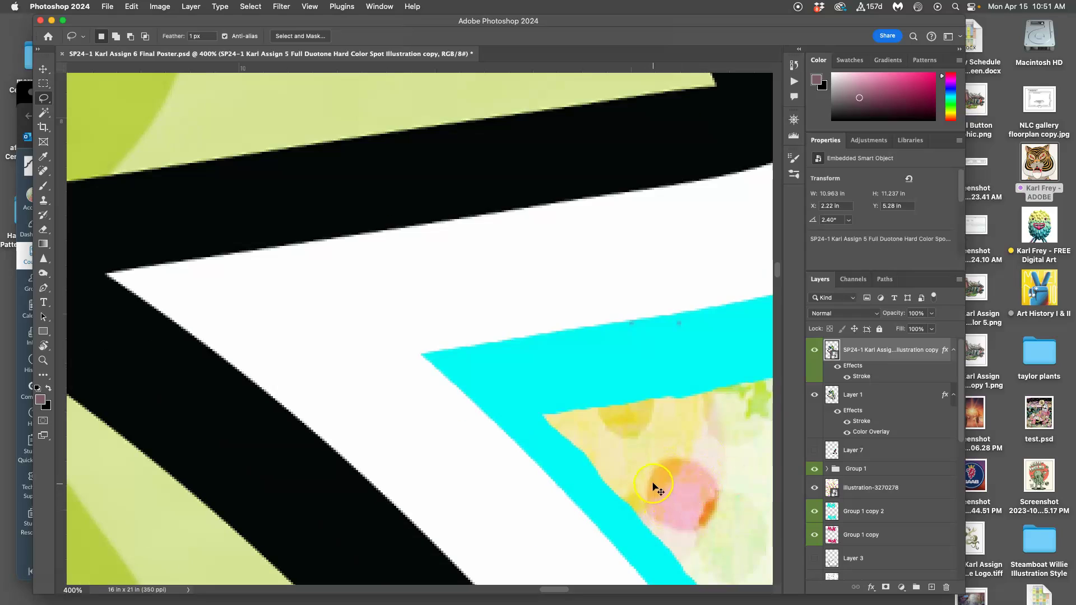
scroll(653, 488, "down", 15)
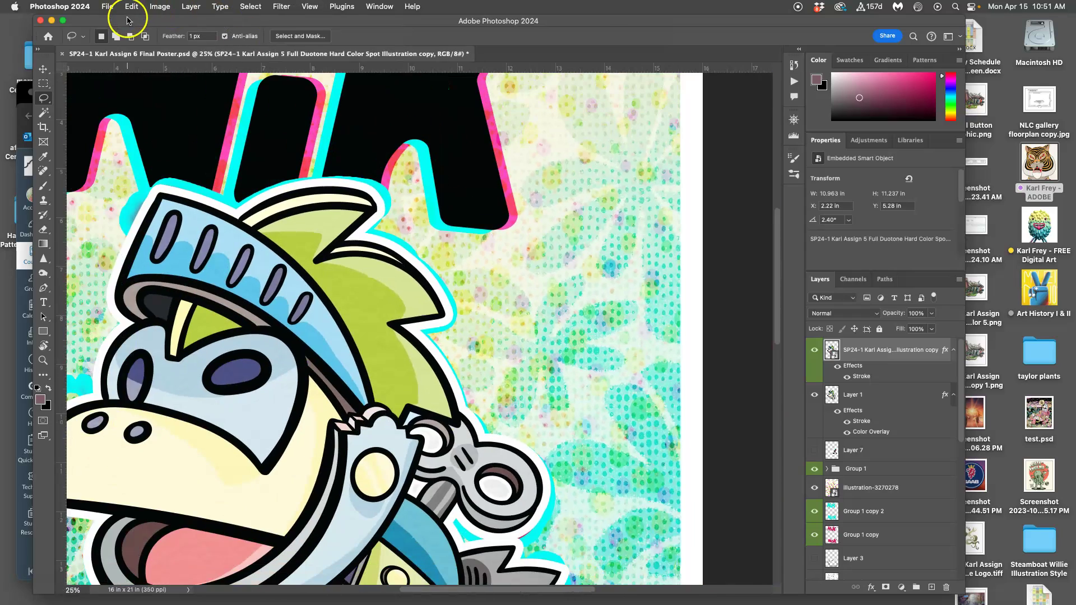
left_click_drag(128, 21, 322, 232)
Bring up the color separation deck in Chrome, raise the window, and start the Slideshow.
left_click(290, 87)
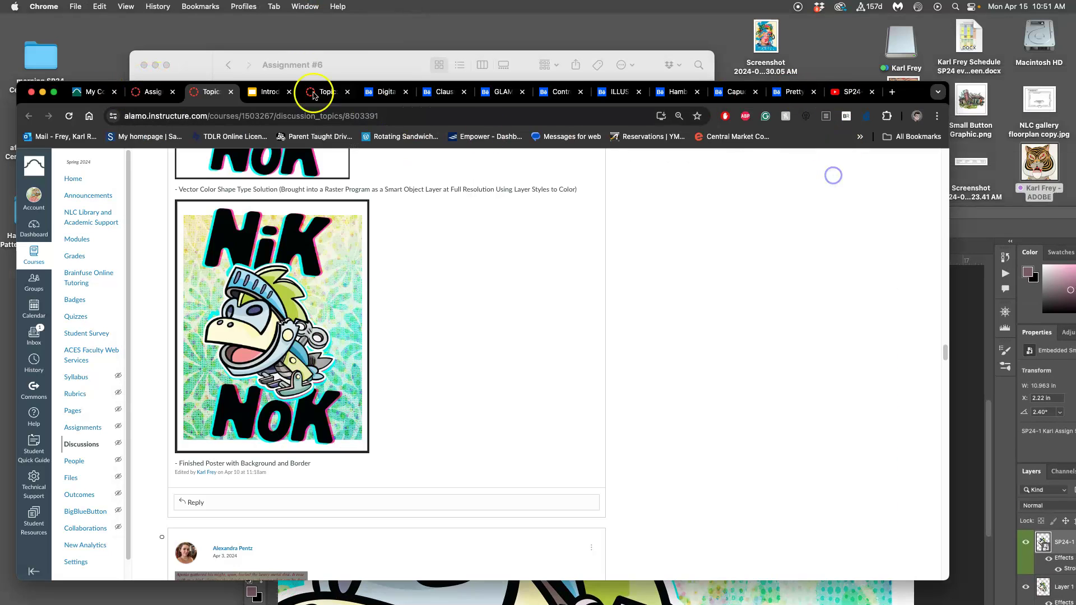
left_click(289, 88)
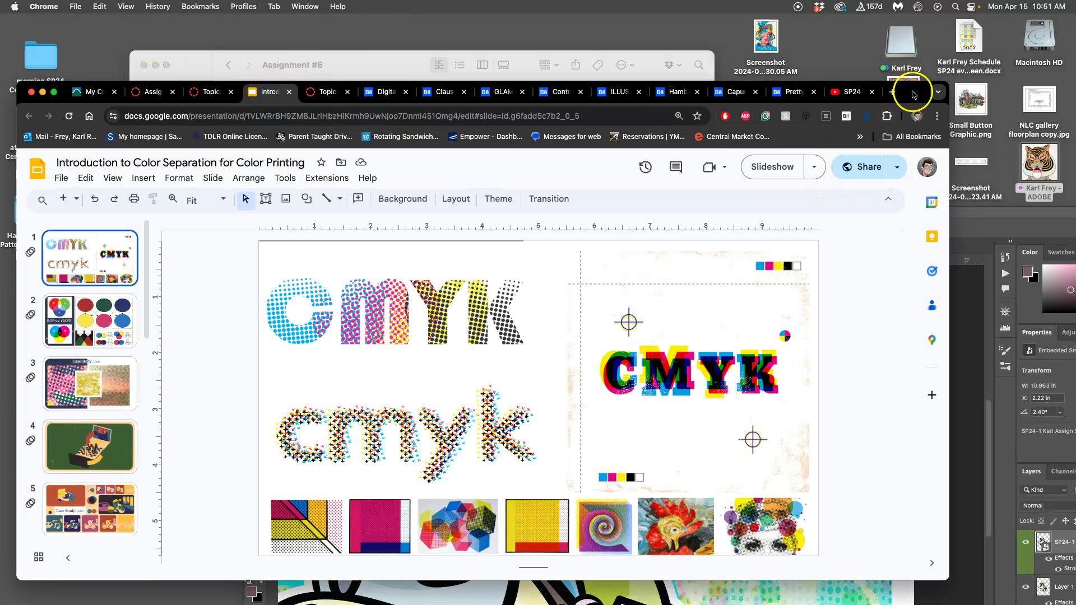
left_click_drag(914, 94, 940, 28)
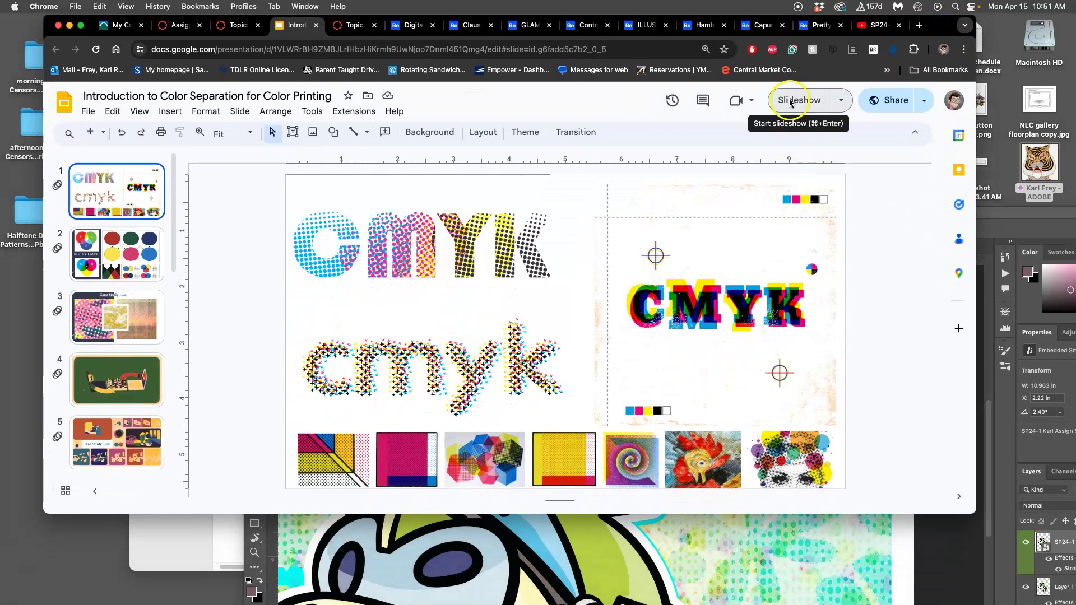
left_click(790, 101)
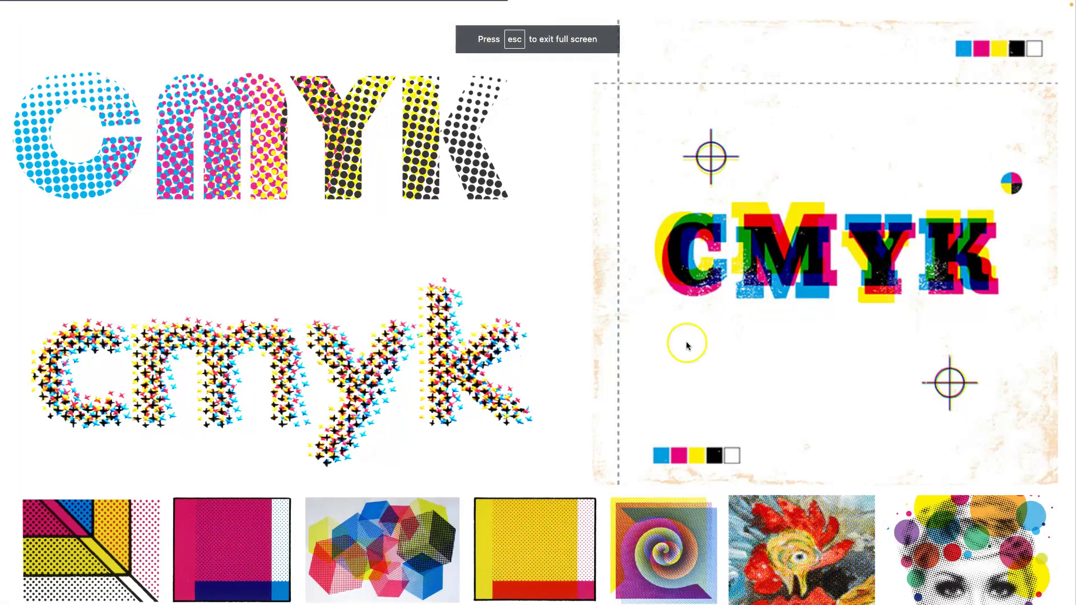
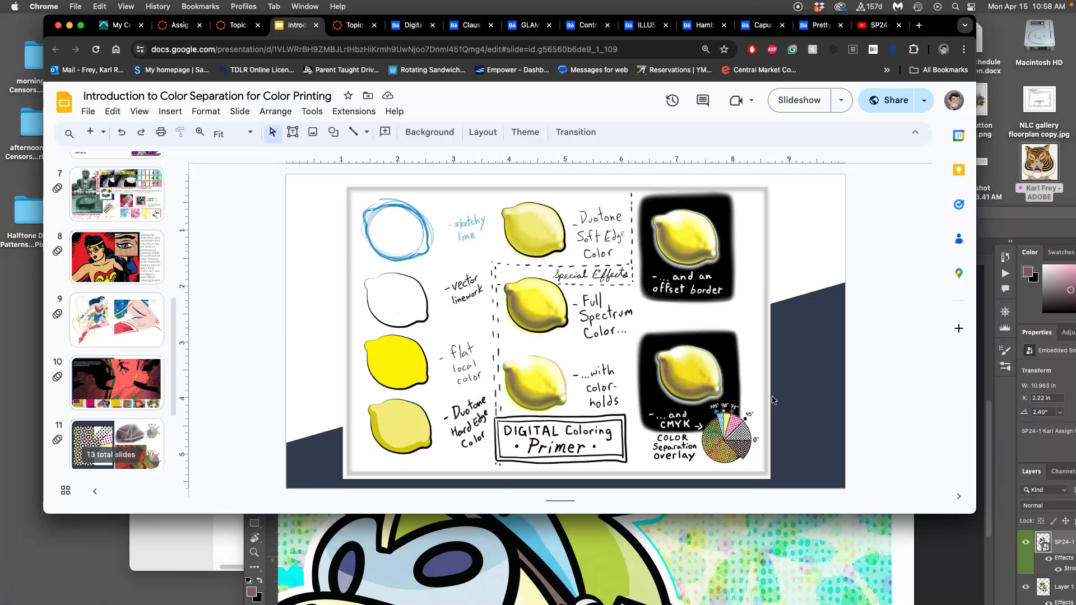
Leave the Google Slides slideshow and bring the Photoshop halftone knight poster to the front.
left_click(724, 534)
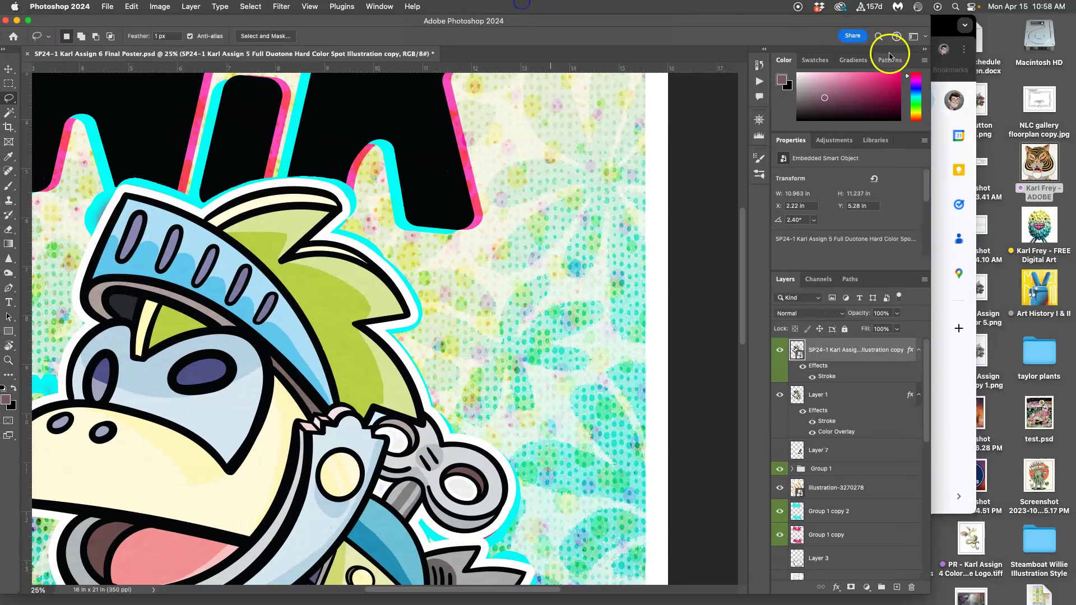
Maximize Photoshop, zoom out to the whole NIK NOK poster, and select the top illustration layer.
double_click(931, 21)
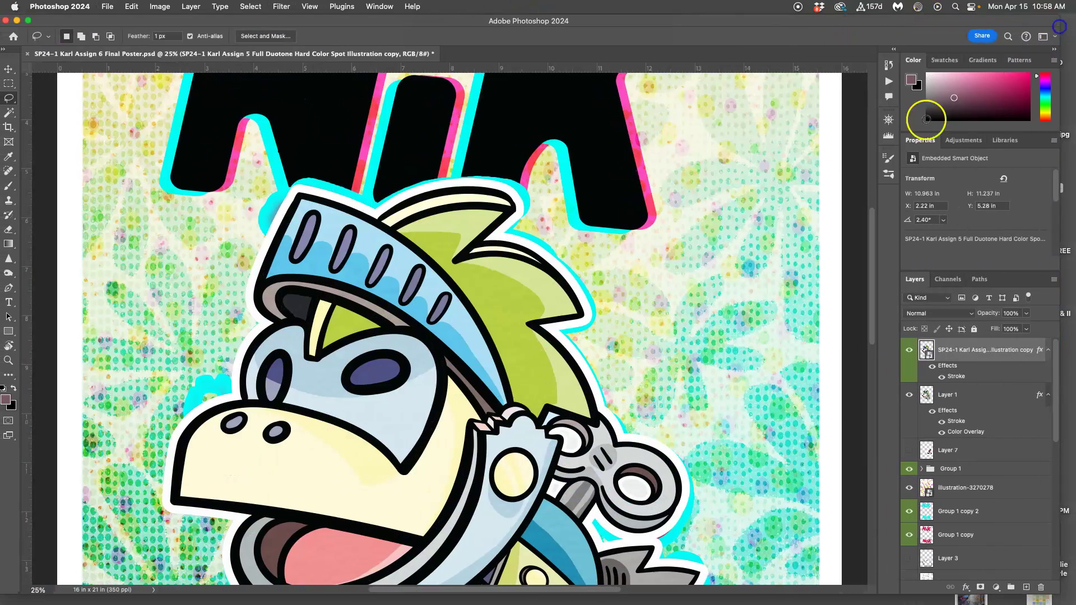
key("super+minus")
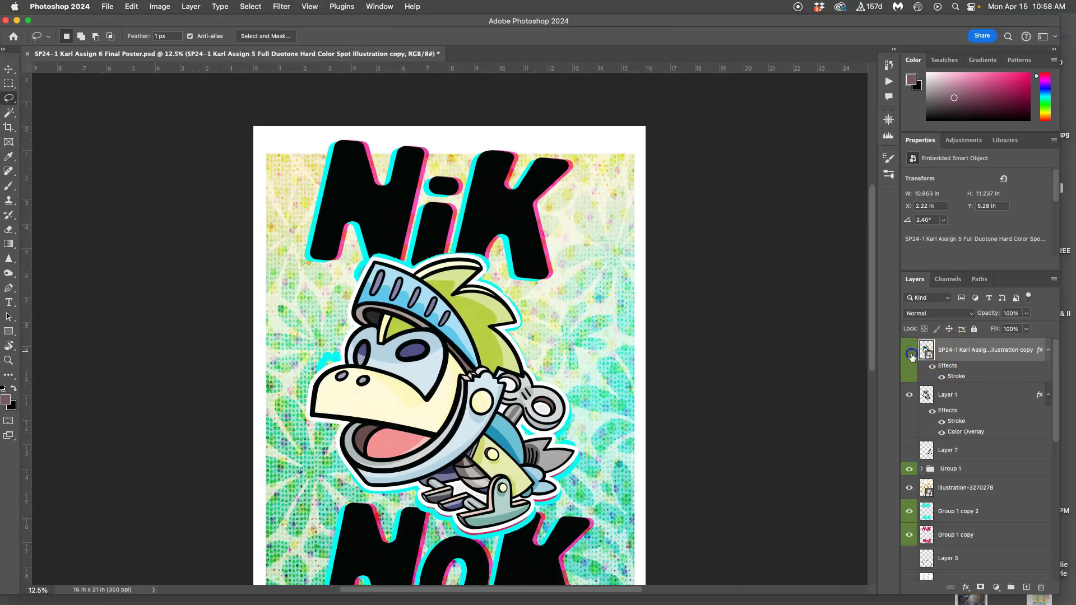
left_click(966, 353)
Duplicate the illustration layer as 'copy 2' and rasterize the copy into pixels.
key("super+j")
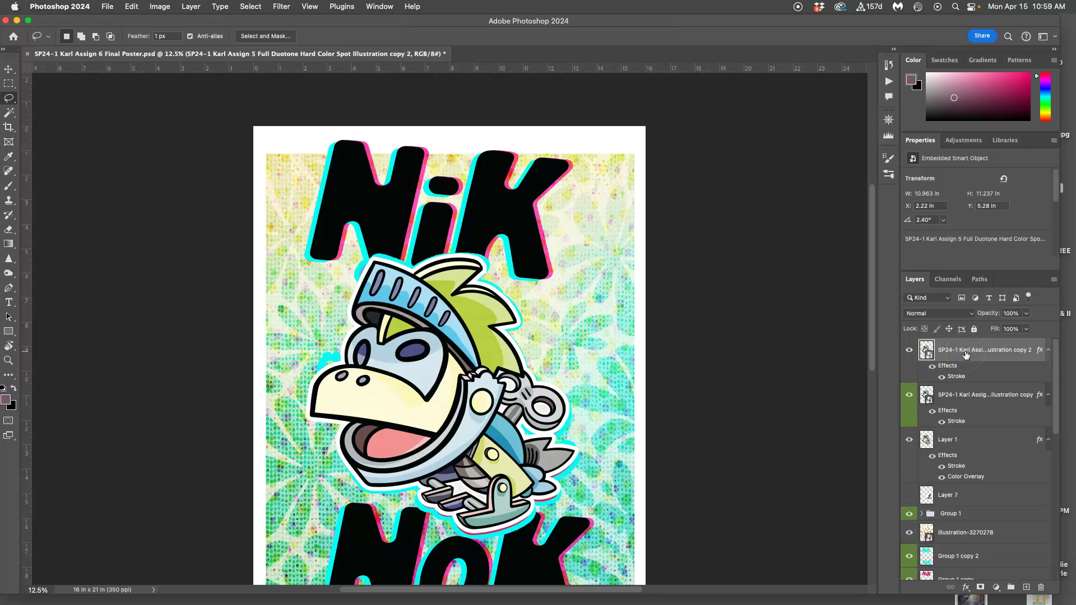
right_click(973, 359)
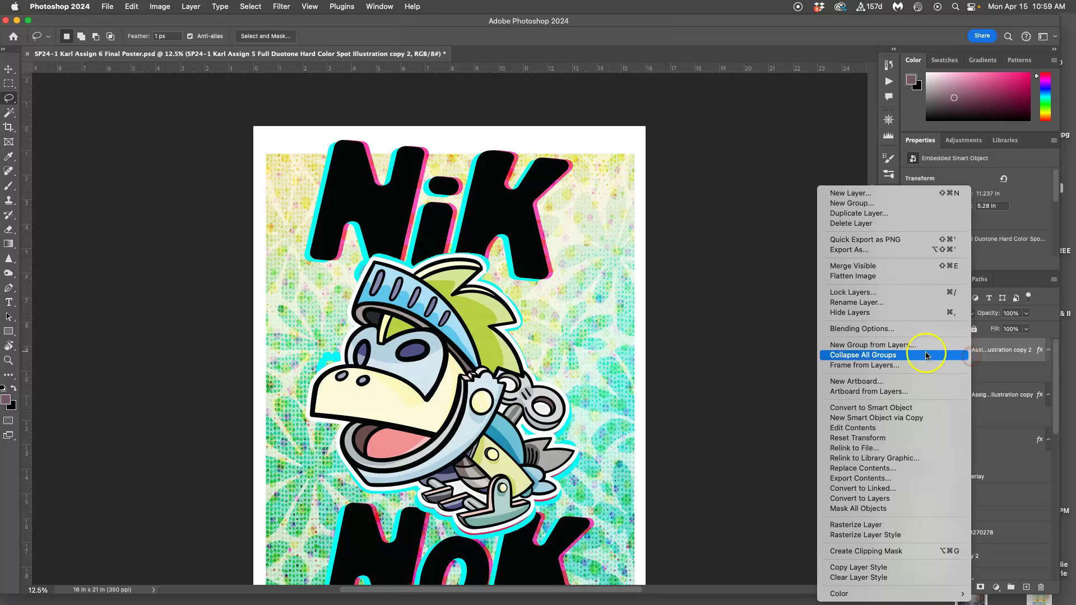
left_click(868, 528)
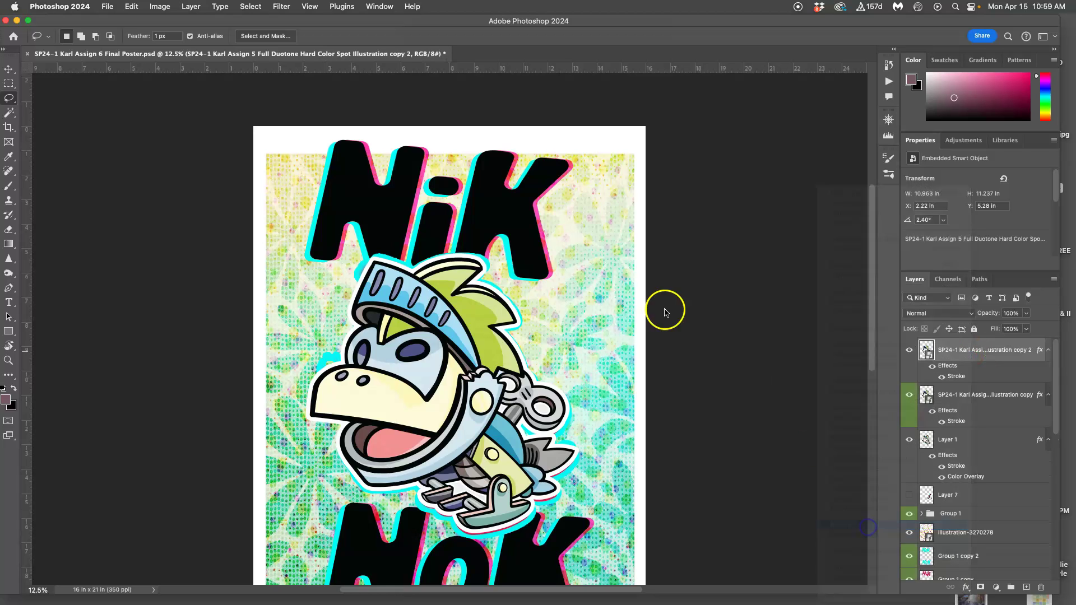
left_click(282, 7)
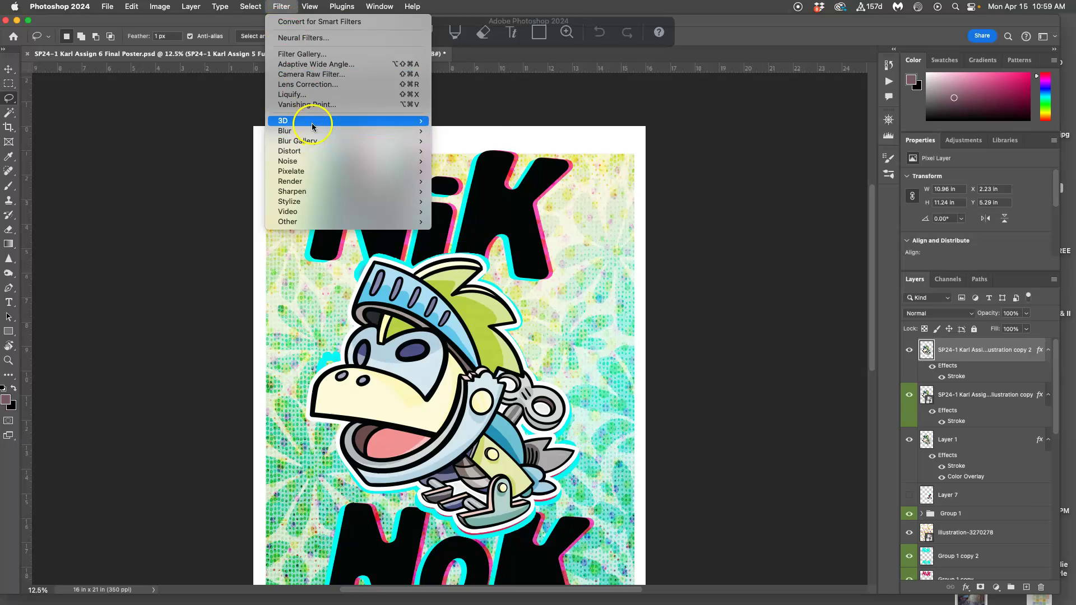
In the Filter Gallery, choose Sketch > Halftone Pattern for the rasterized copy.
left_click(303, 57)
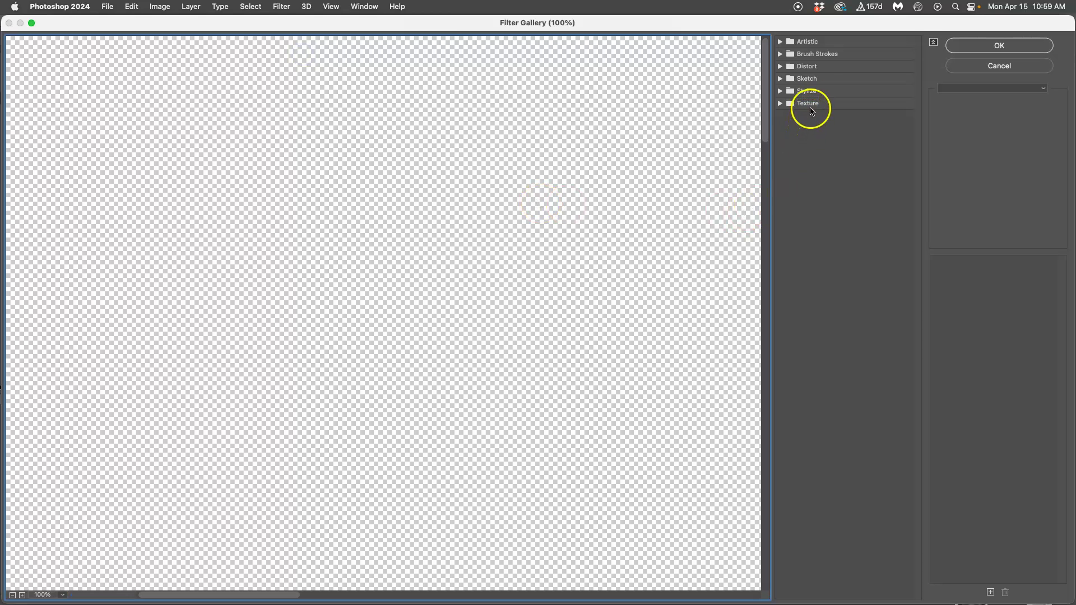
left_click(782, 67)
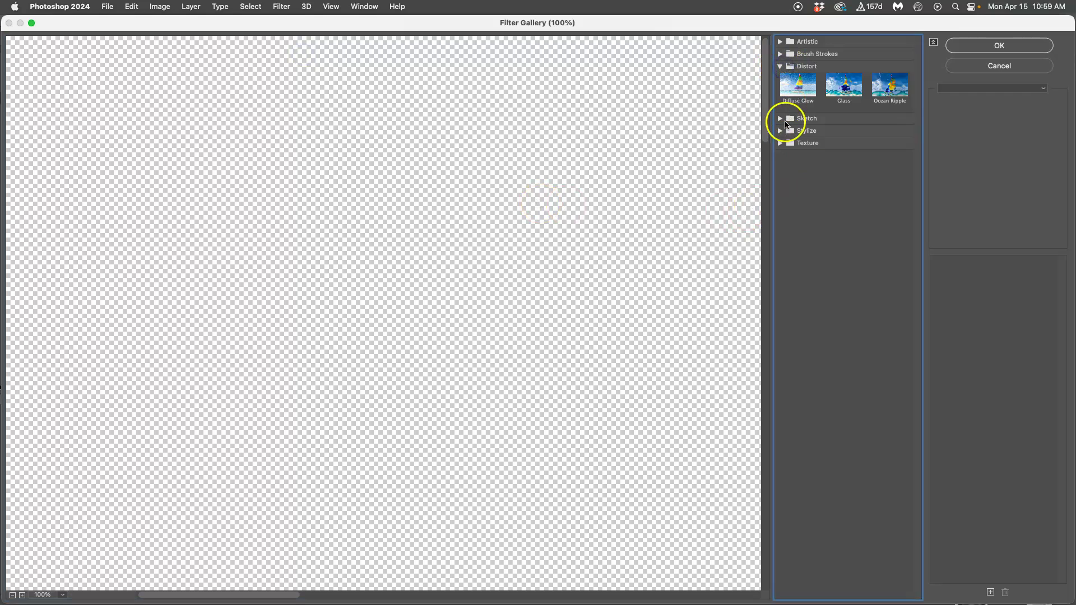
left_click(781, 118)
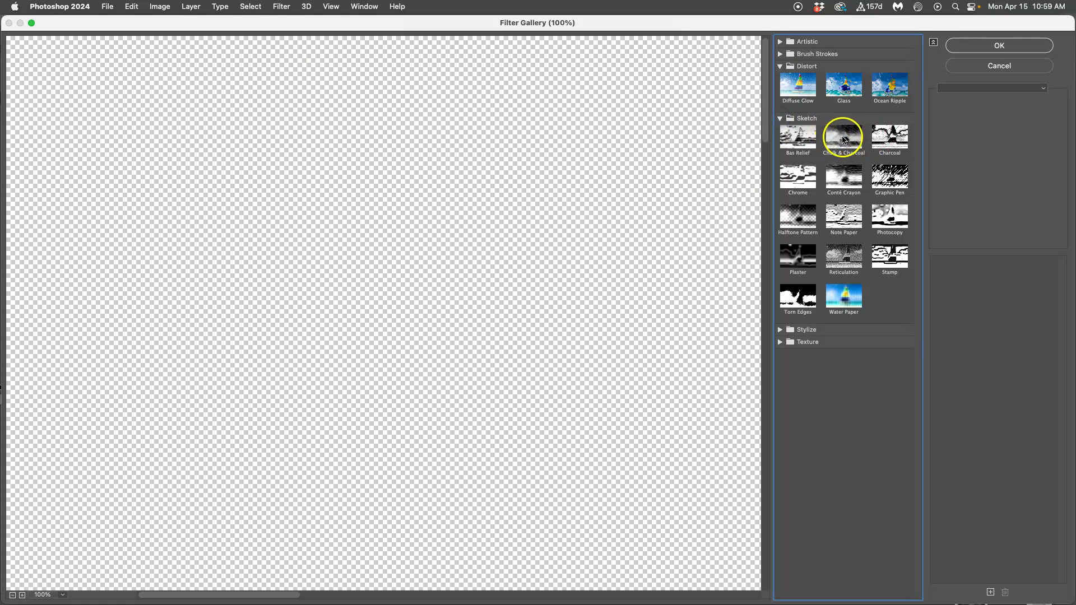
left_click(799, 224)
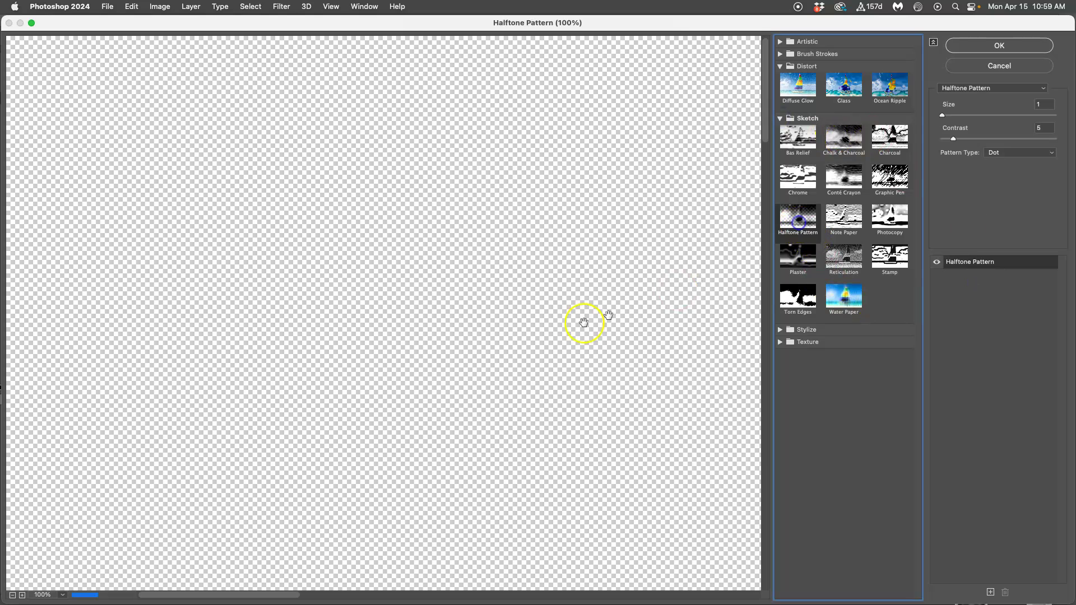
Zoom the gallery preview out to 12.5% so the whole figure is visible.
scroll(443, 365, "down", 2)
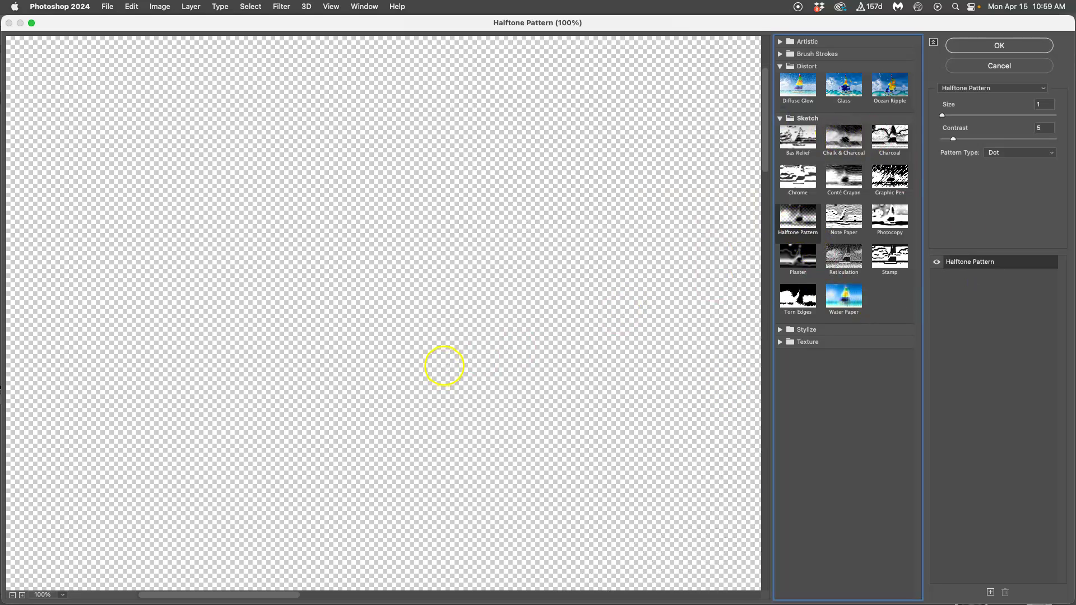
scroll(449, 367, "right", 5)
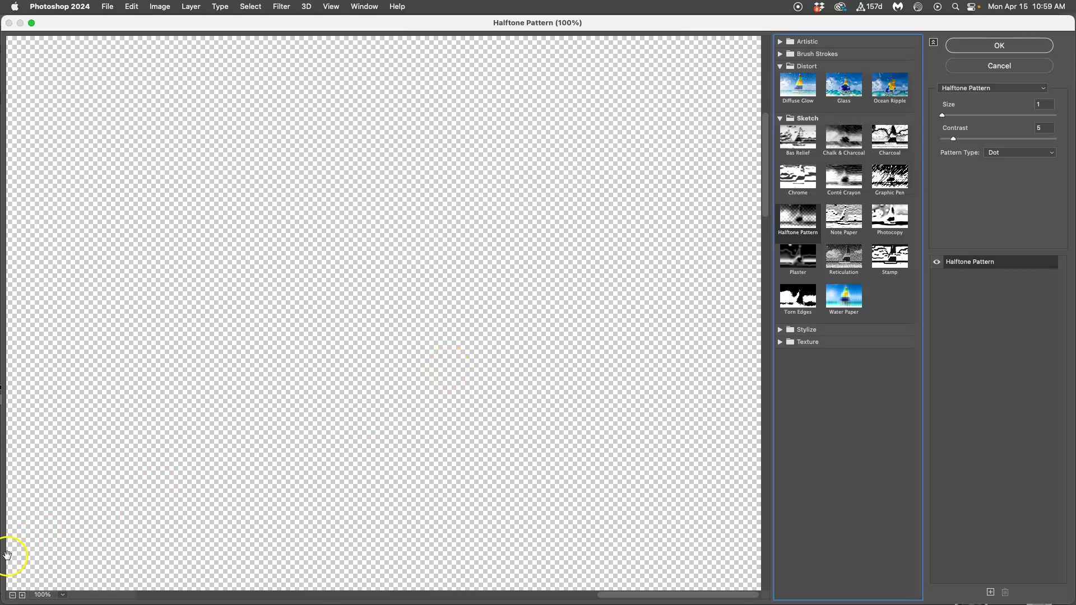
left_click(12, 596)
left_click(13, 596)
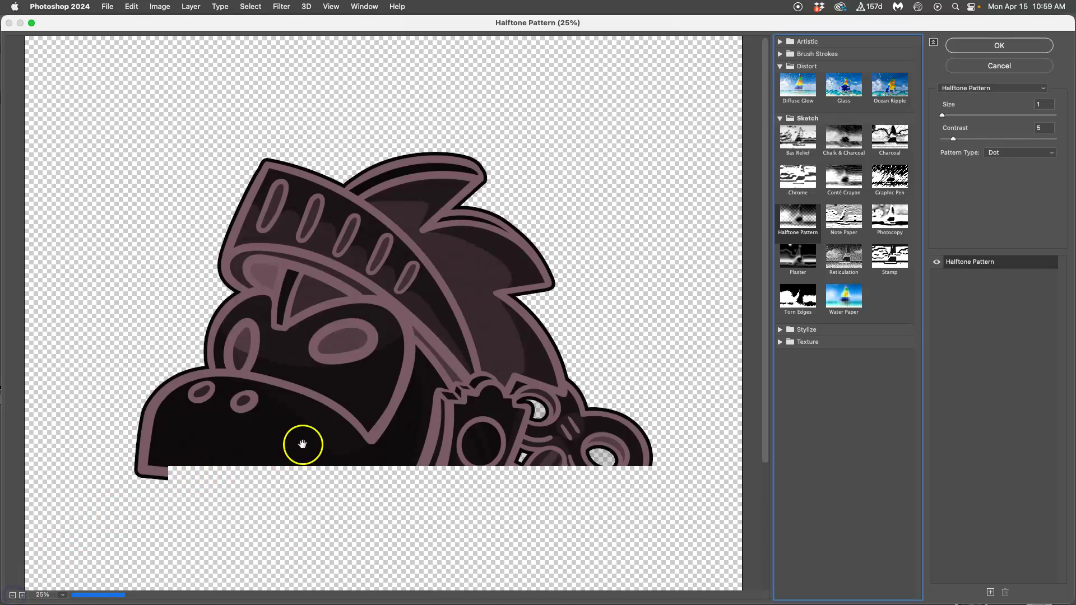
scroll(328, 435, "down", 2)
scroll(331, 435, "down", 2)
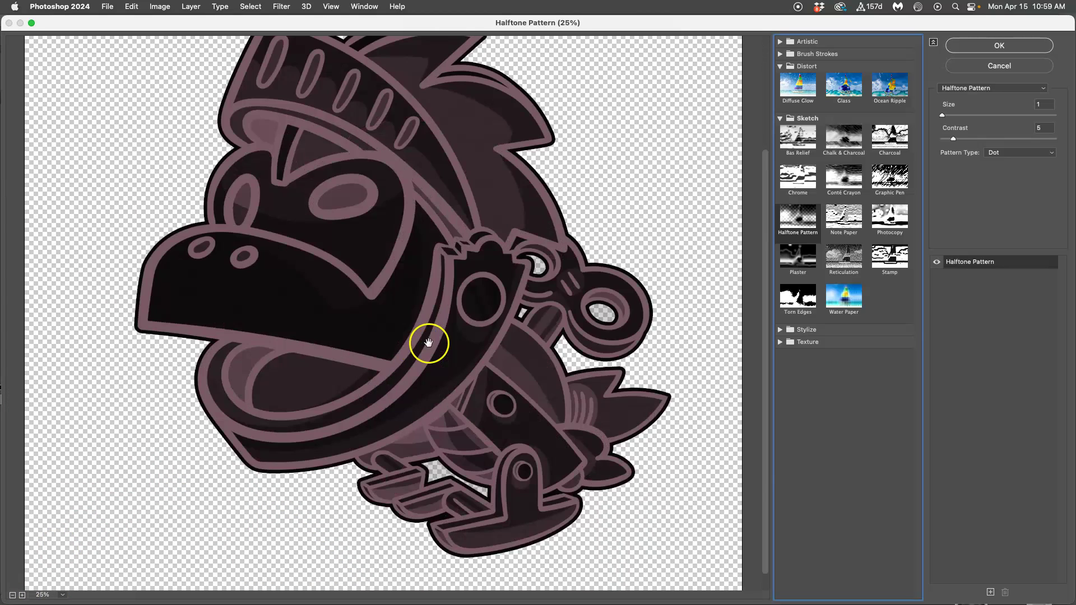
key("super+minus")
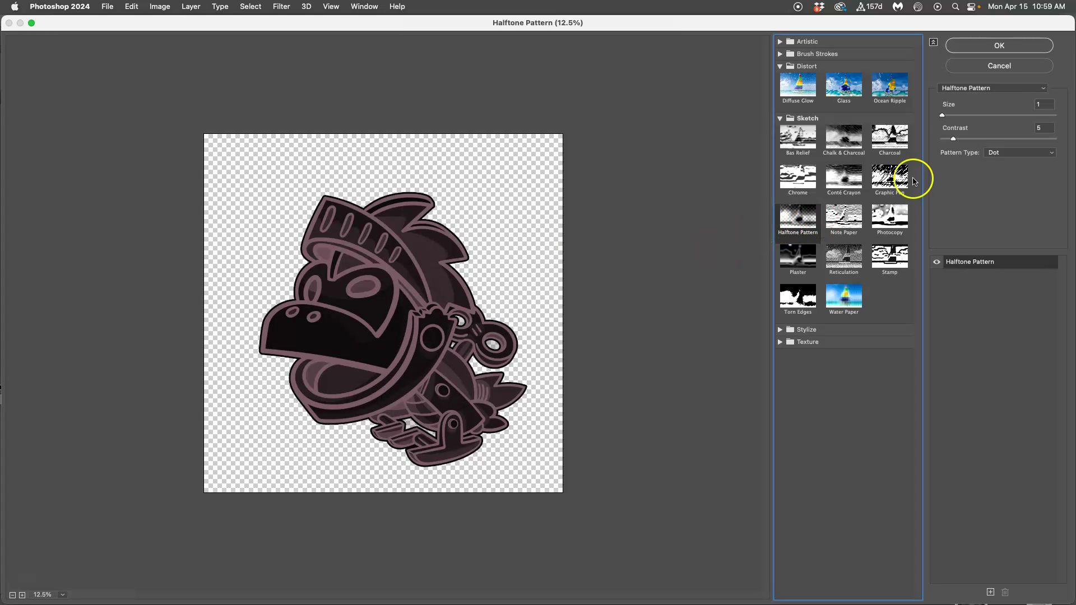
Set the halftone Size to 4 and Contrast to 45, zooming the preview in on the dots.
left_click_drag(944, 117, 995, 140)
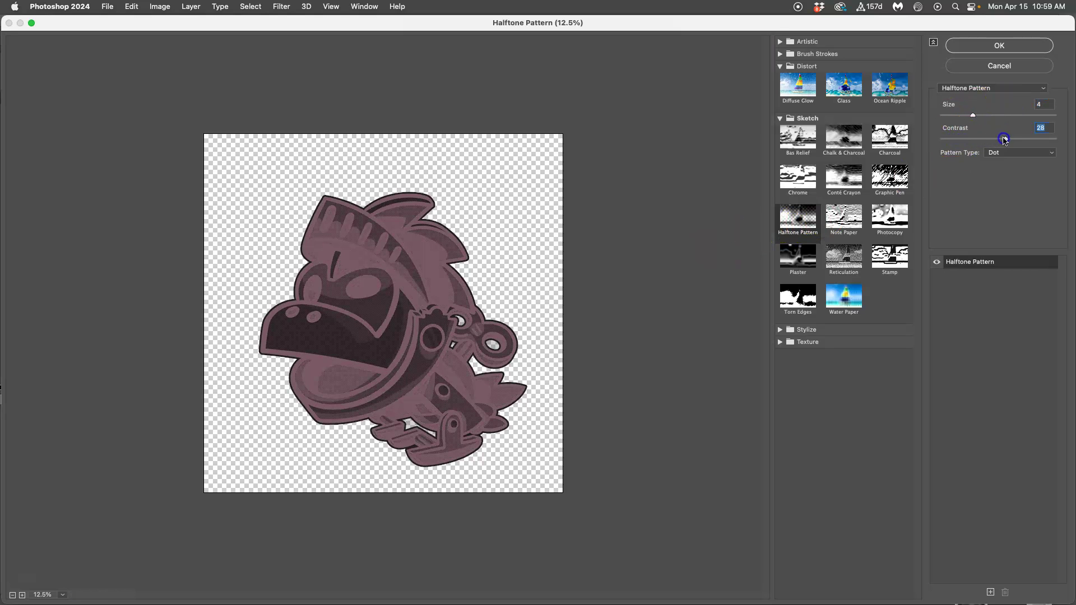
key("super+plus")
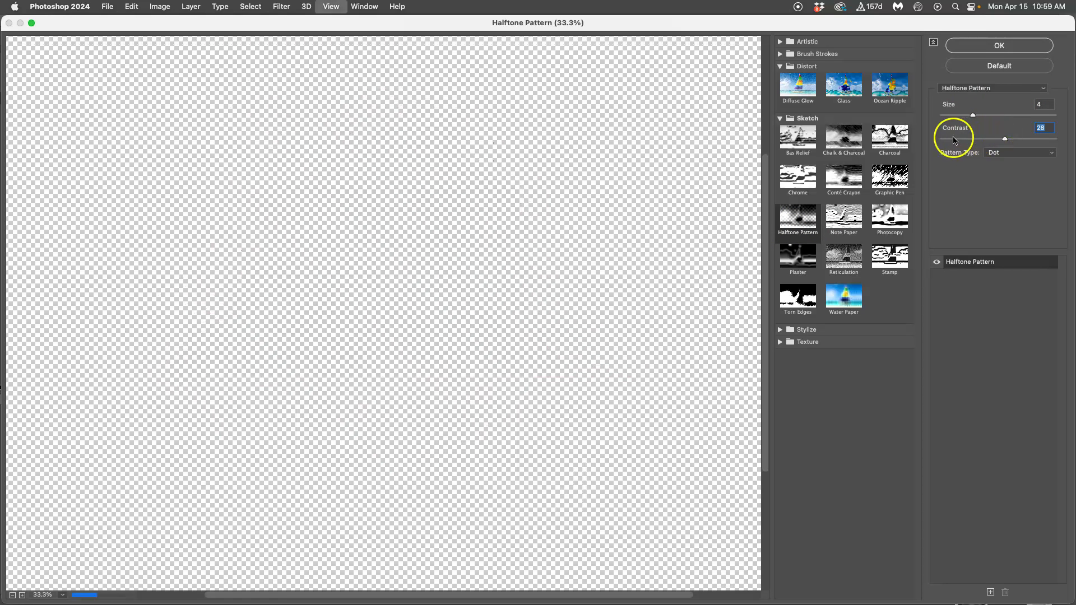
key("super+plus")
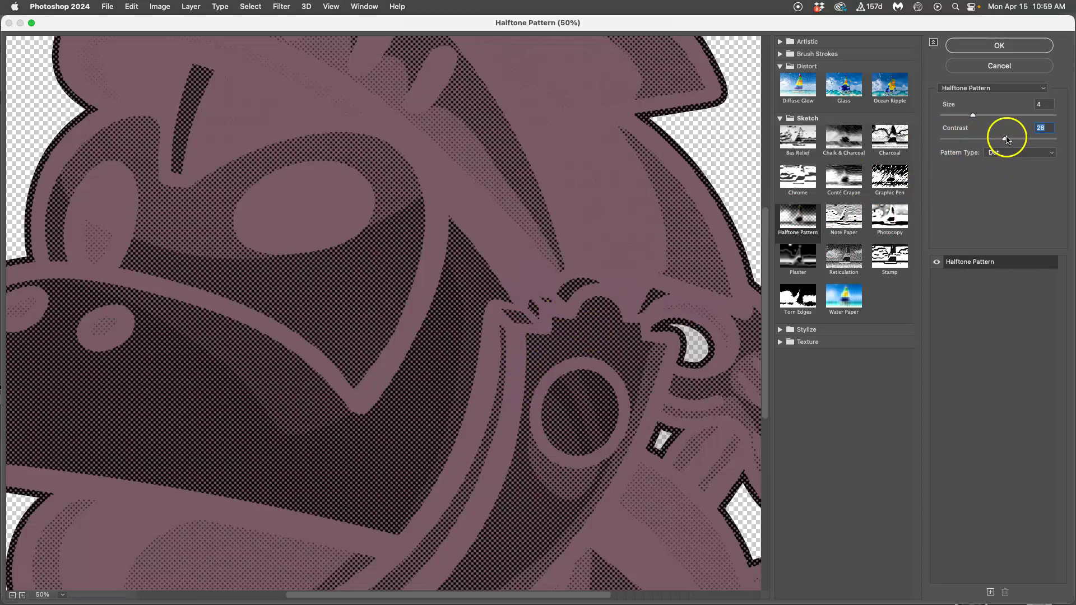
left_click_drag(1005, 139, 1008, 141)
Try the Circle and Line pattern types, settle on Dot, and apply the filter.
left_click(1029, 153)
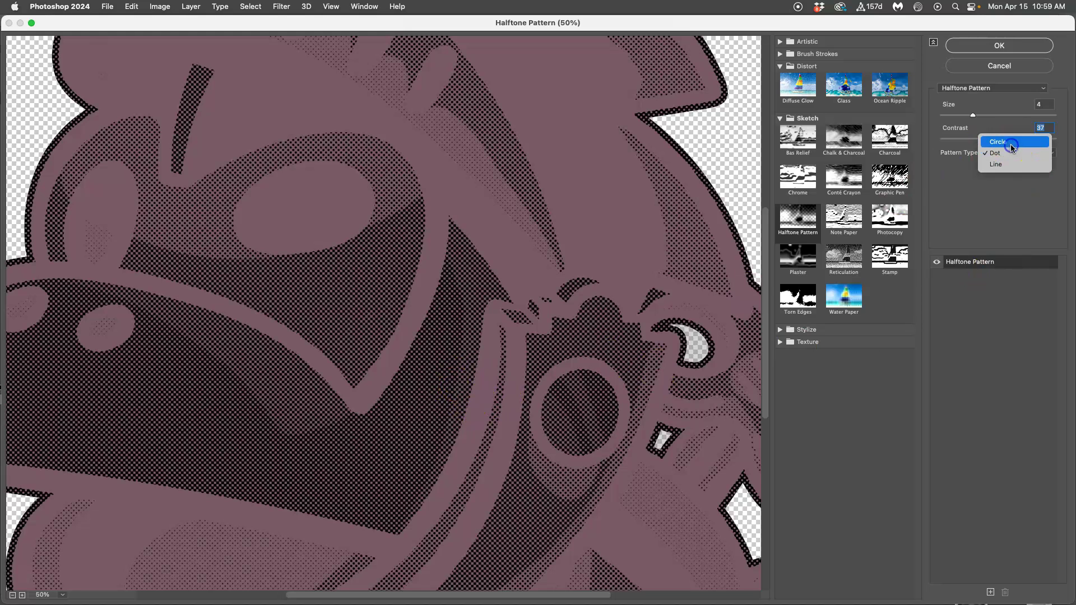
left_click(1015, 143)
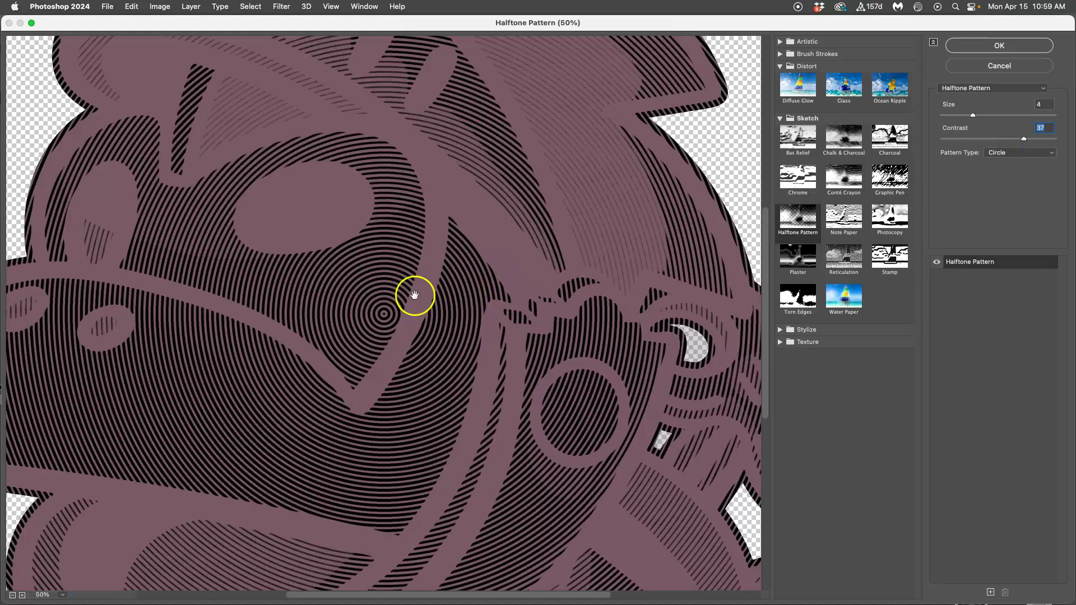
left_click(1018, 152)
left_click(1009, 176)
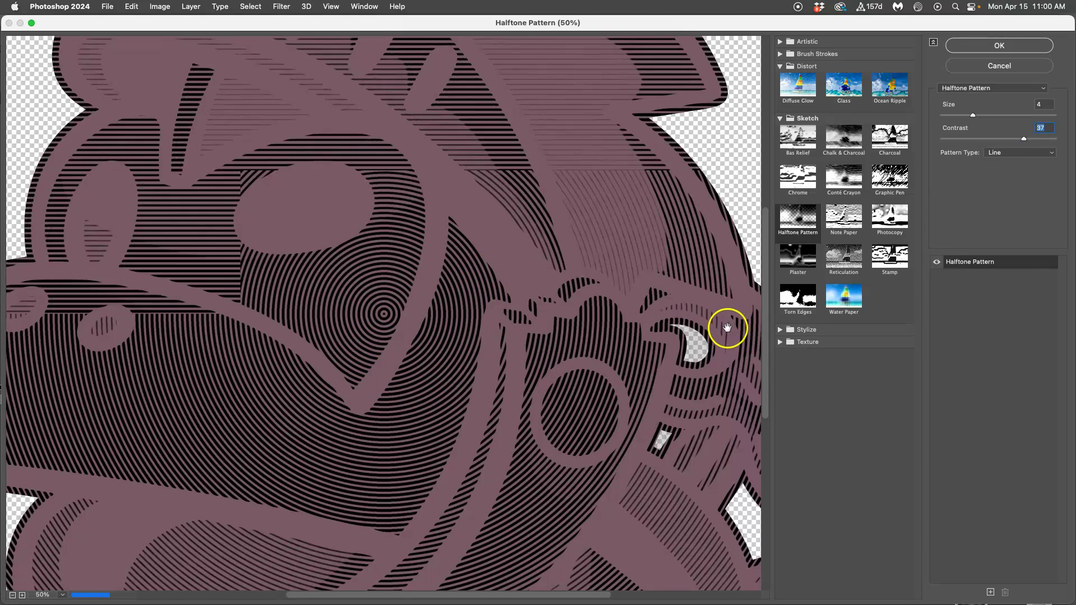
left_click(1021, 157)
left_click(1015, 144)
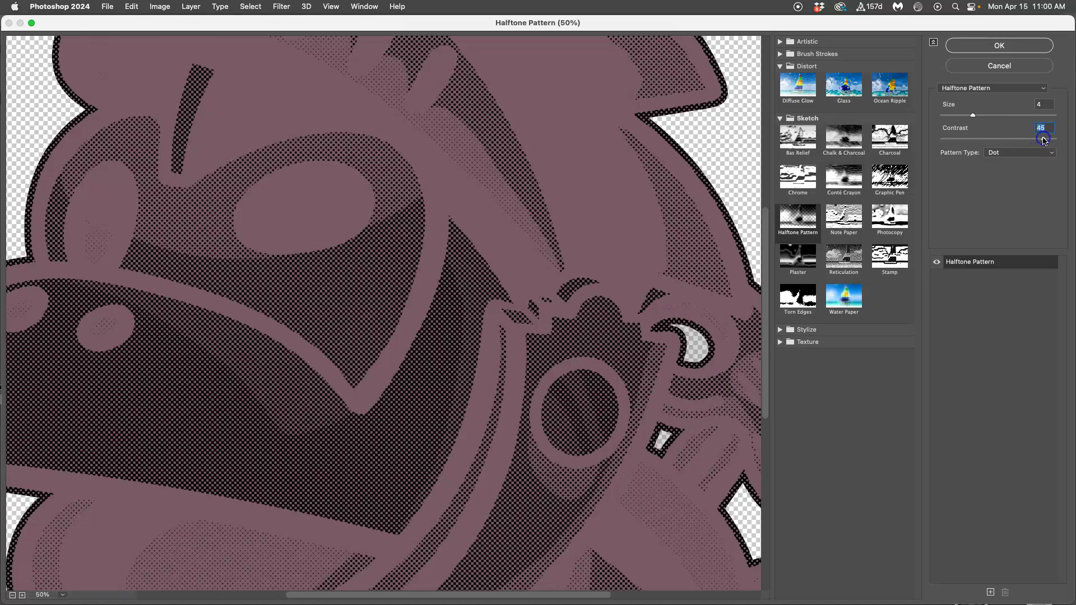
left_click_drag(973, 115, 988, 117)
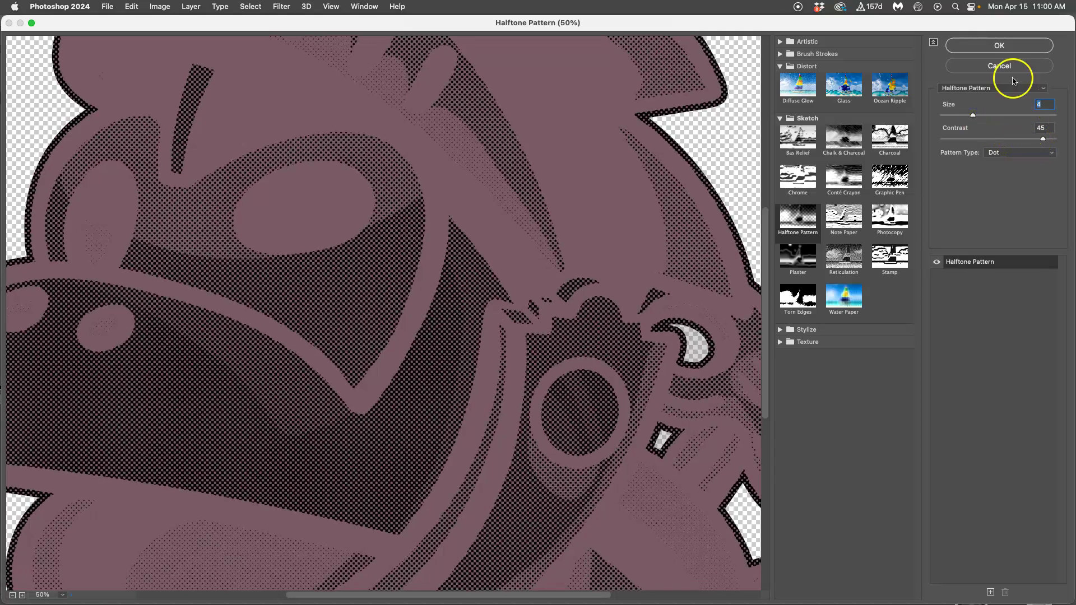
left_click(1000, 46)
Set the halftone copy layer's blend mode to Vivid Light.
scroll(562, 380, "down", 1)
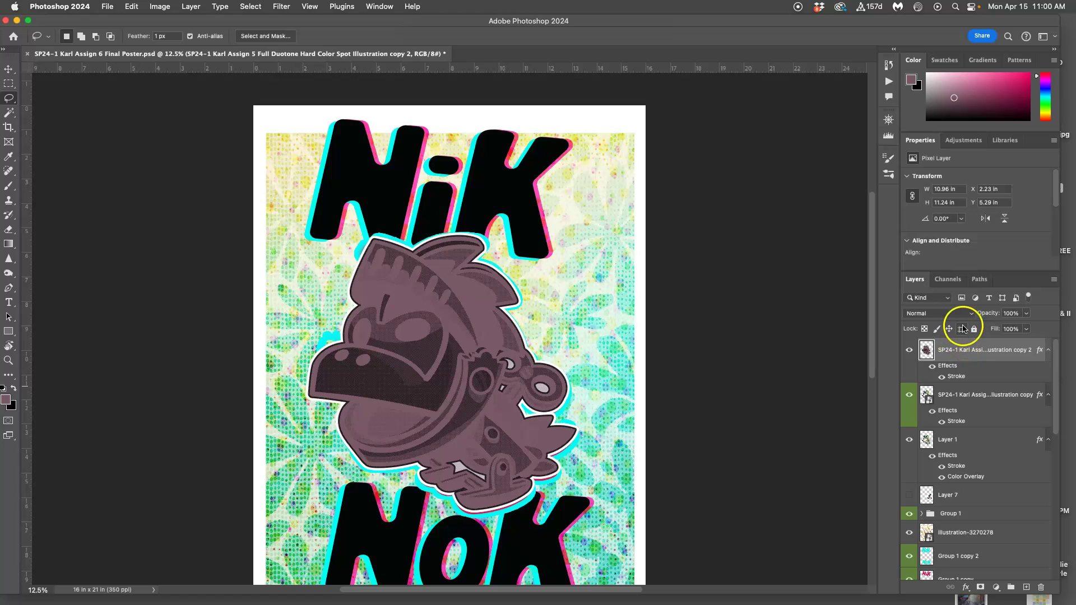
left_click(947, 316)
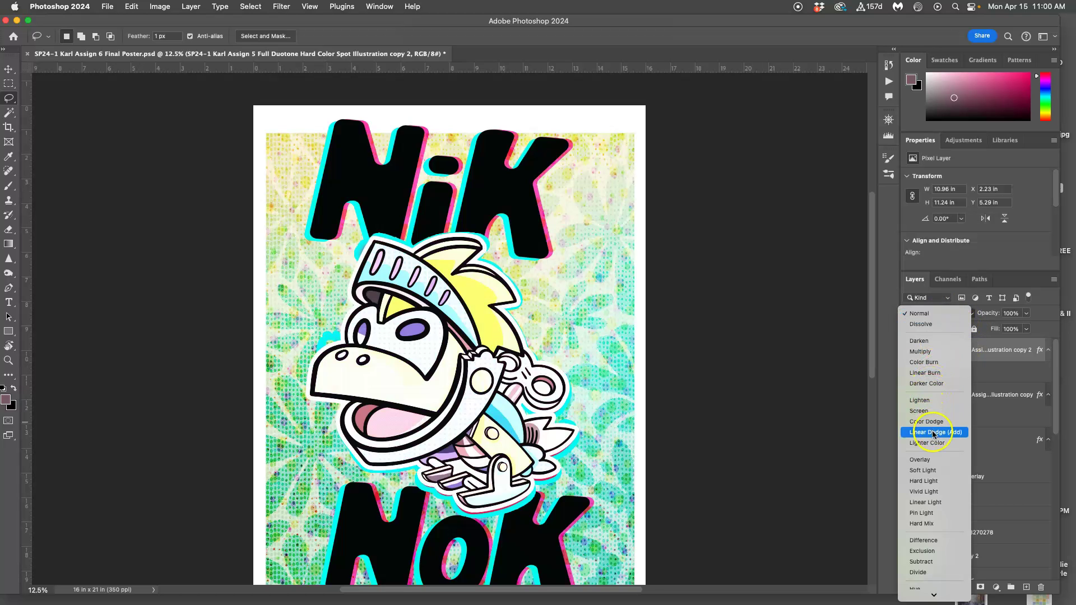
left_click(934, 494)
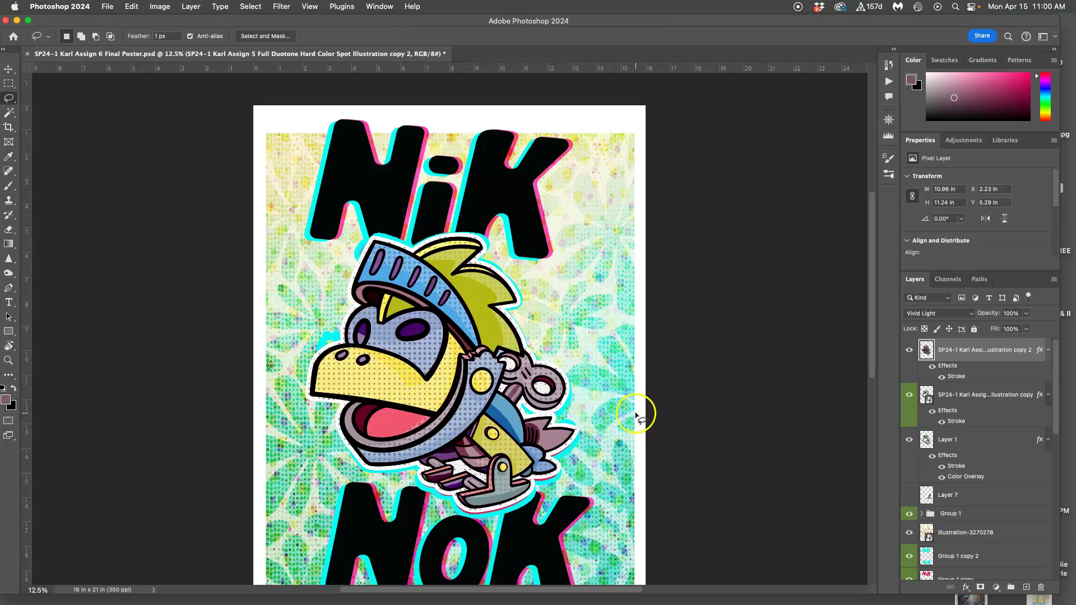
Lower the top halftone layer's opacity to 18% while inspecting the zoomed-in artwork.
key("super+equal")
key("super+equal")
key("super+equal")
scroll(578, 387, "down", 5)
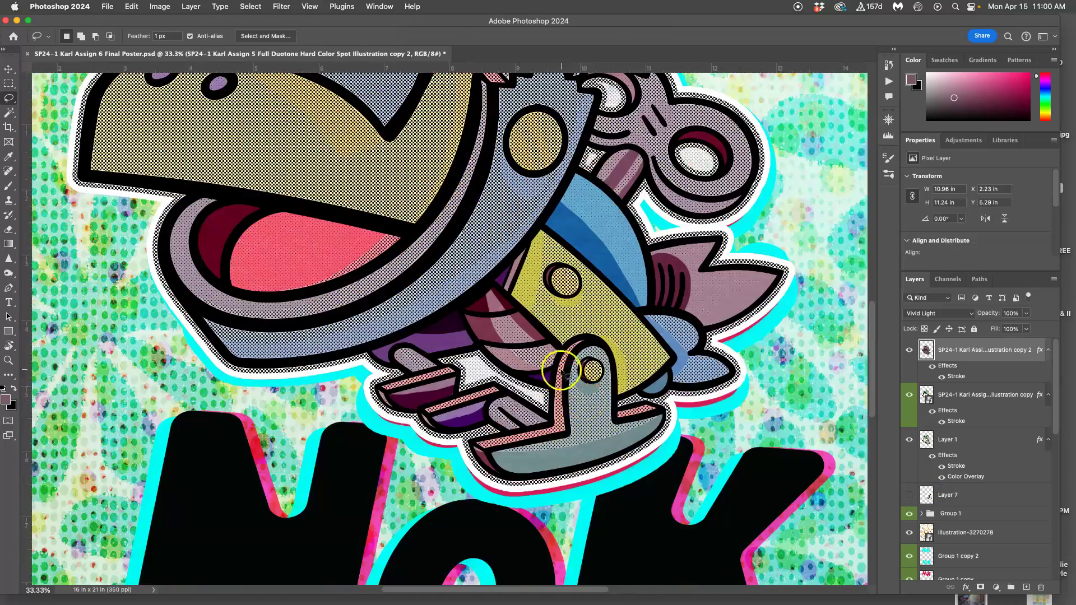
scroll(561, 371, "up", 8)
scroll(562, 372, "left", 6)
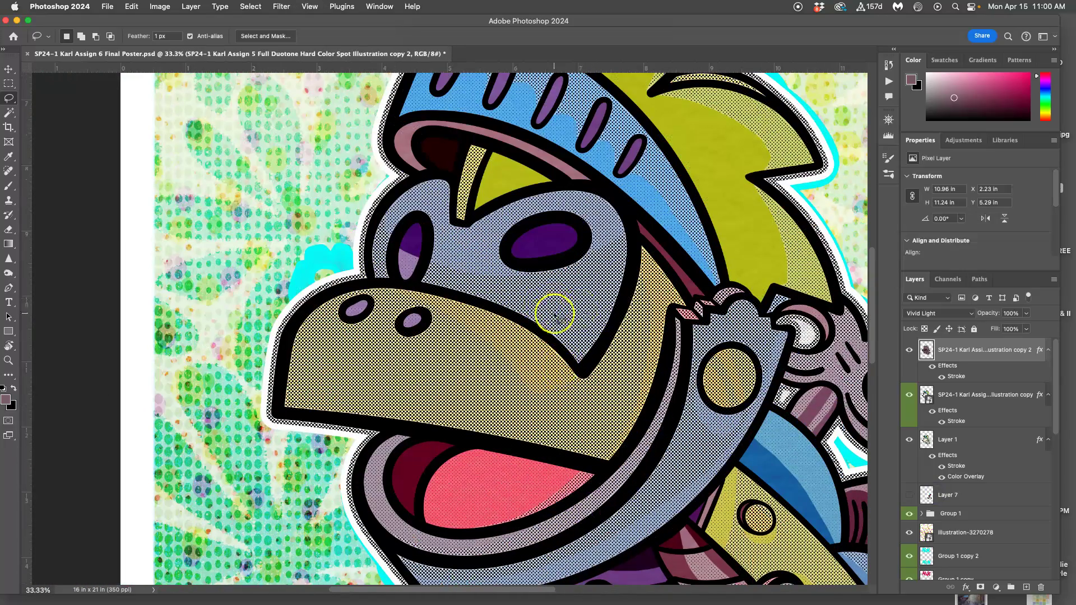
scroll(731, 324, "right", 4)
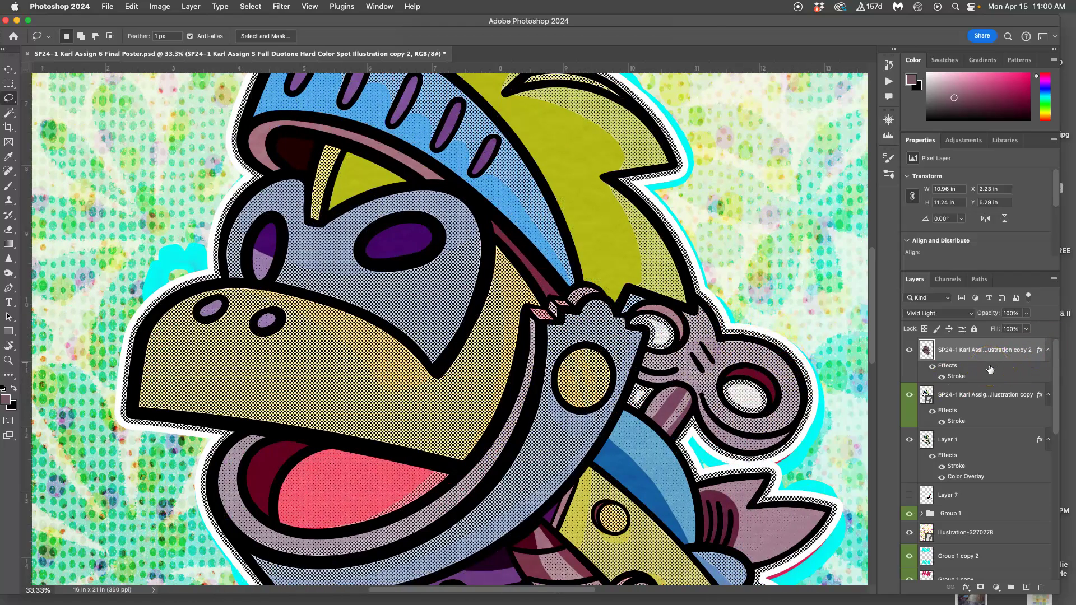
left_click(1028, 314)
left_click_drag(1025, 328, 988, 332)
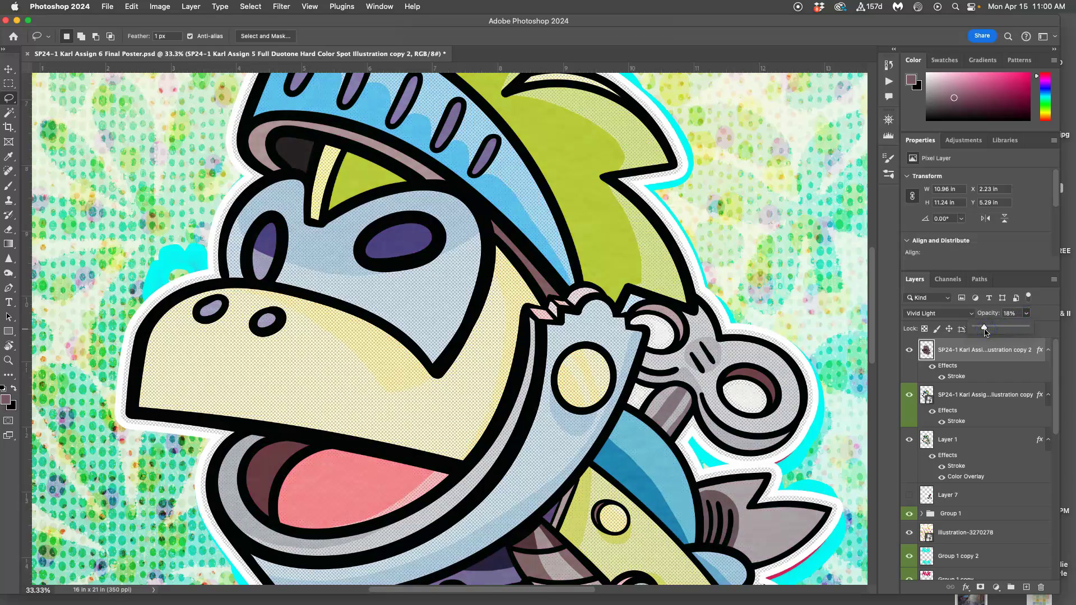
scroll(798, 348, "down", 5)
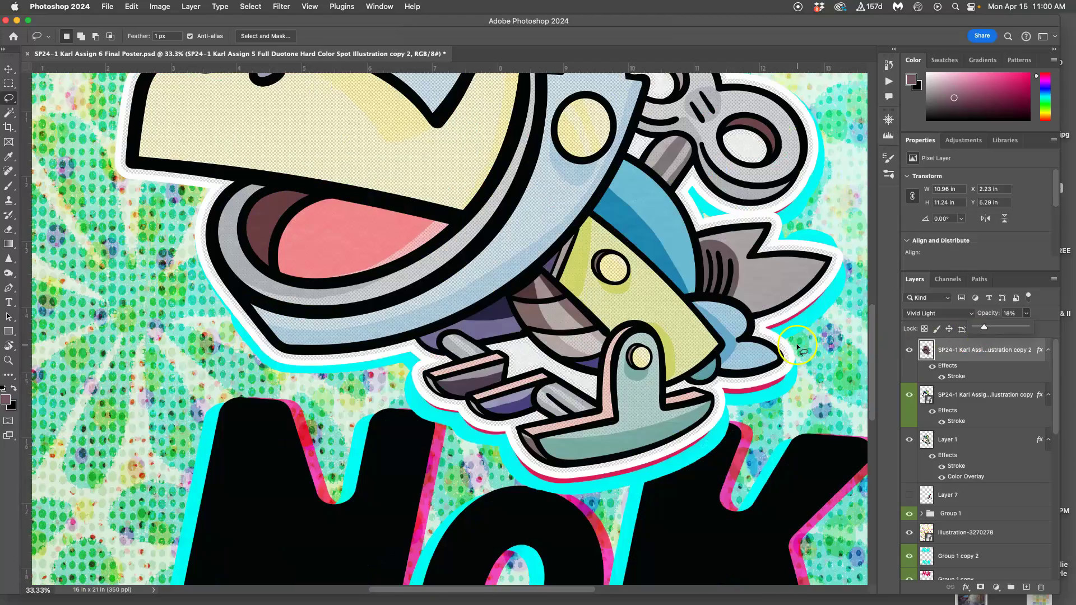
scroll(797, 347, "up", 7)
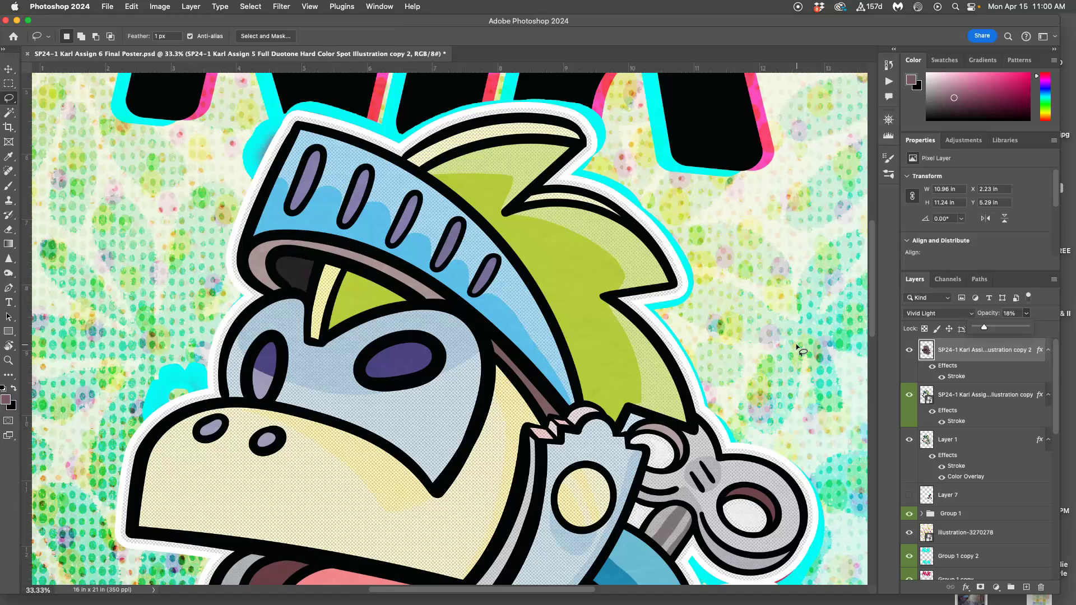
scroll(799, 351, "down", 1)
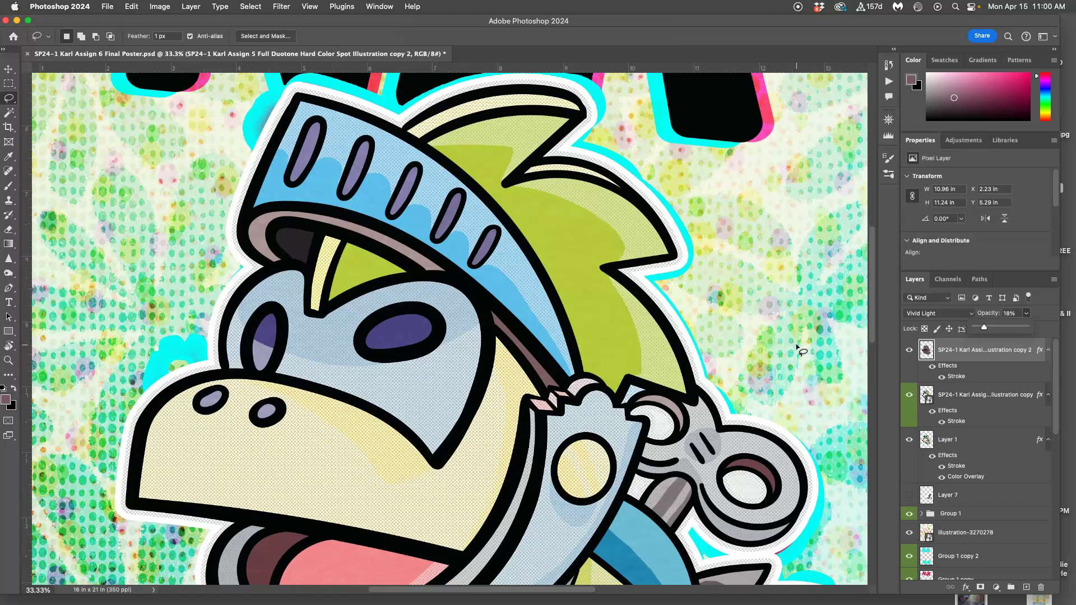
Hide the copy 2 halftone layer and copy the whole illustration copy layer to the clipboard.
left_click(965, 400)
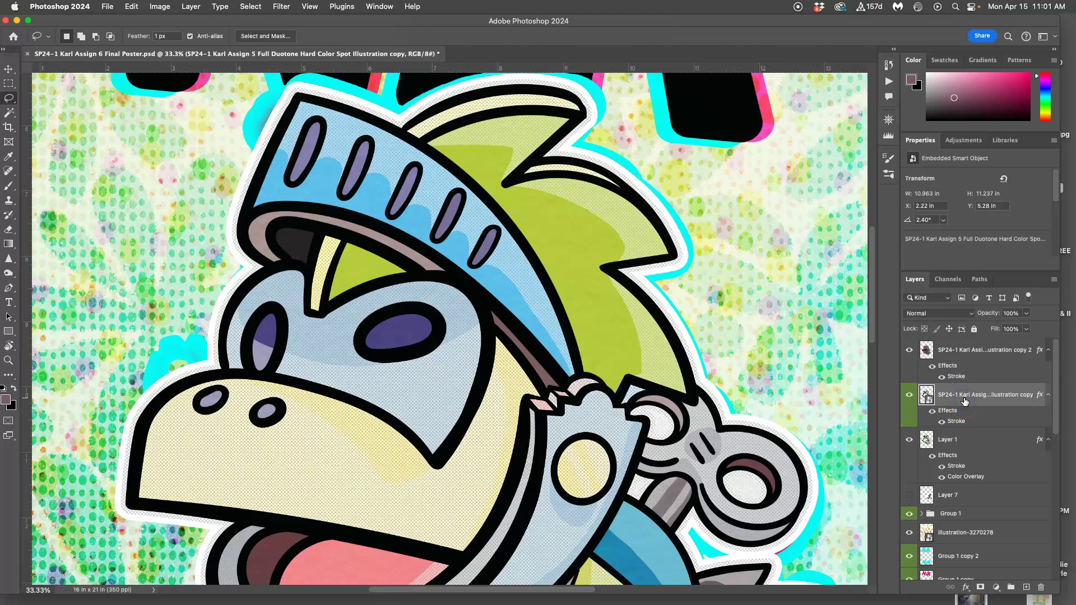
left_click(909, 350)
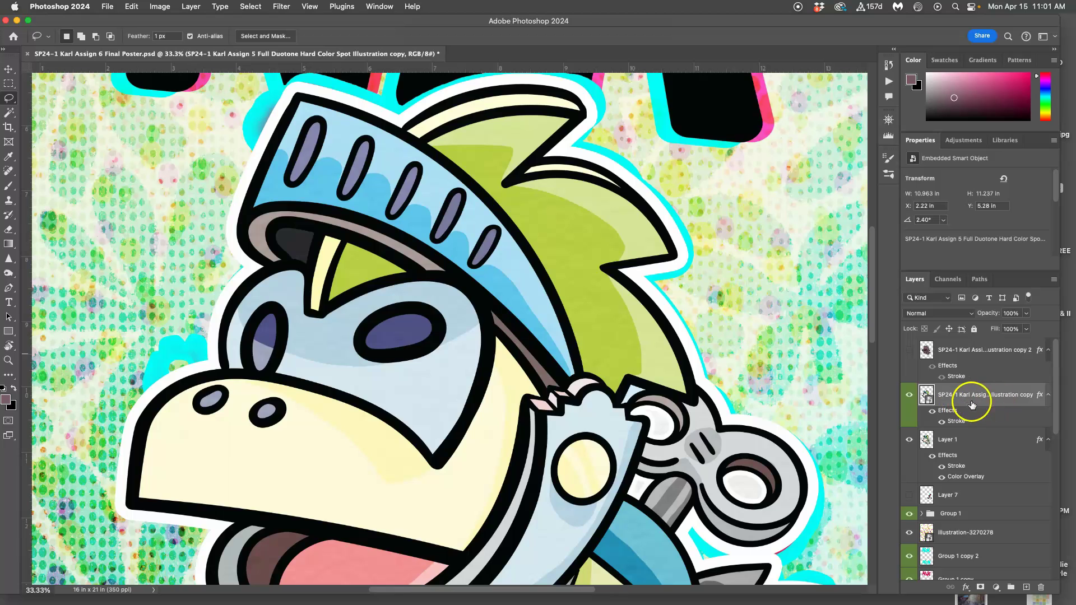
key("super+minus")
key("super+minus")
key("super+minus")
key("super+minus")
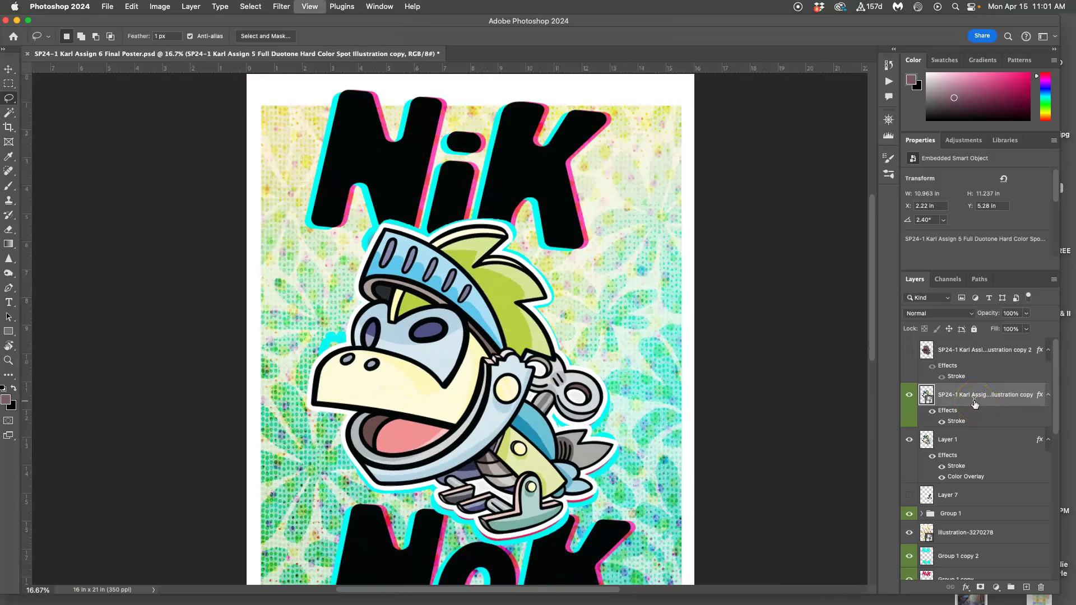
key("super+a")
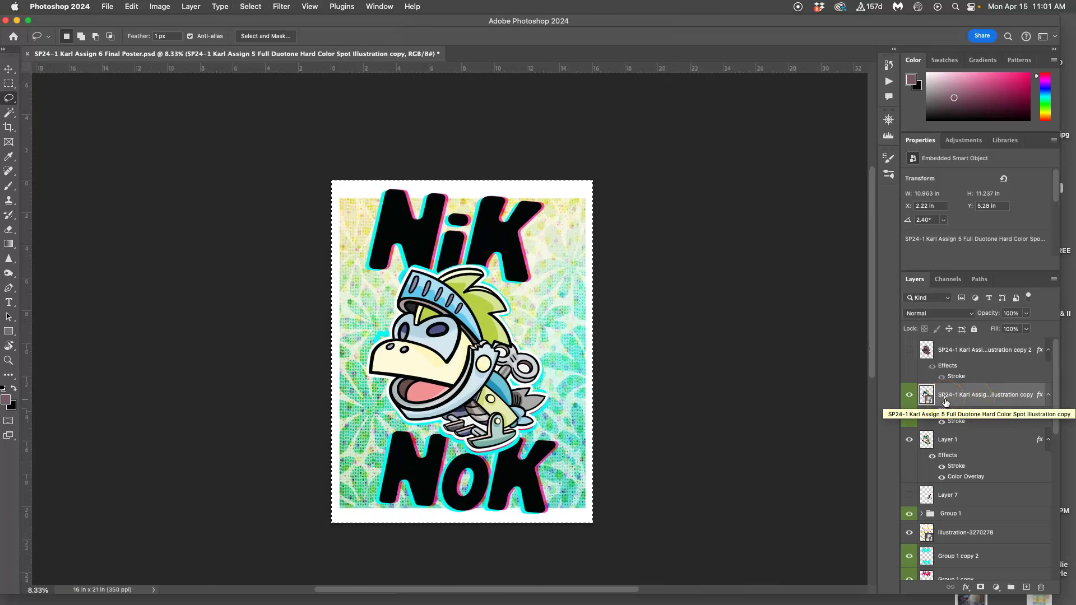
key("super+c")
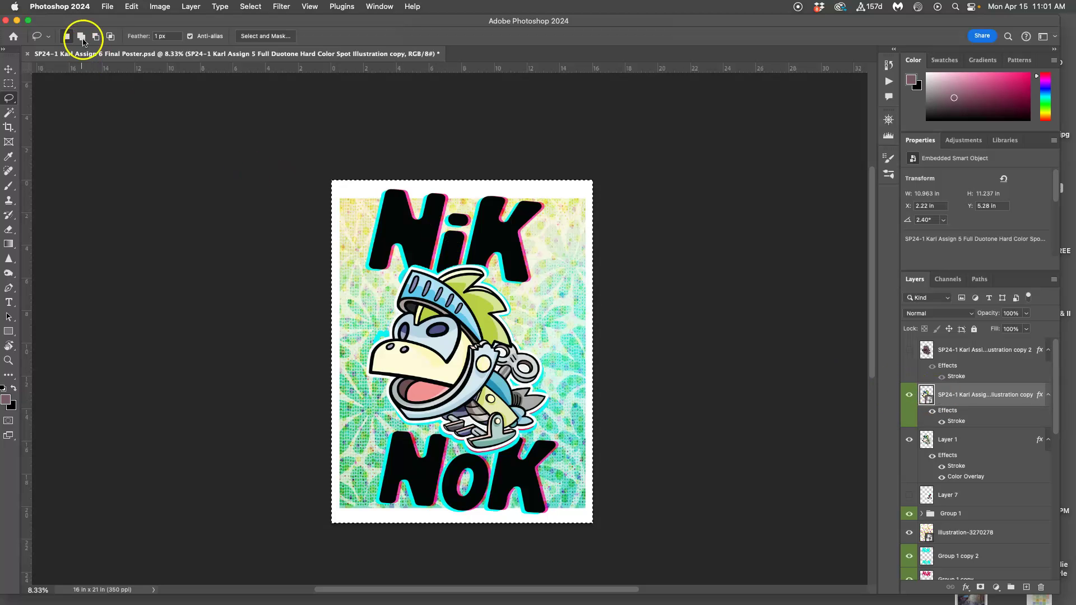
Save the poster document and close it.
left_click(108, 7)
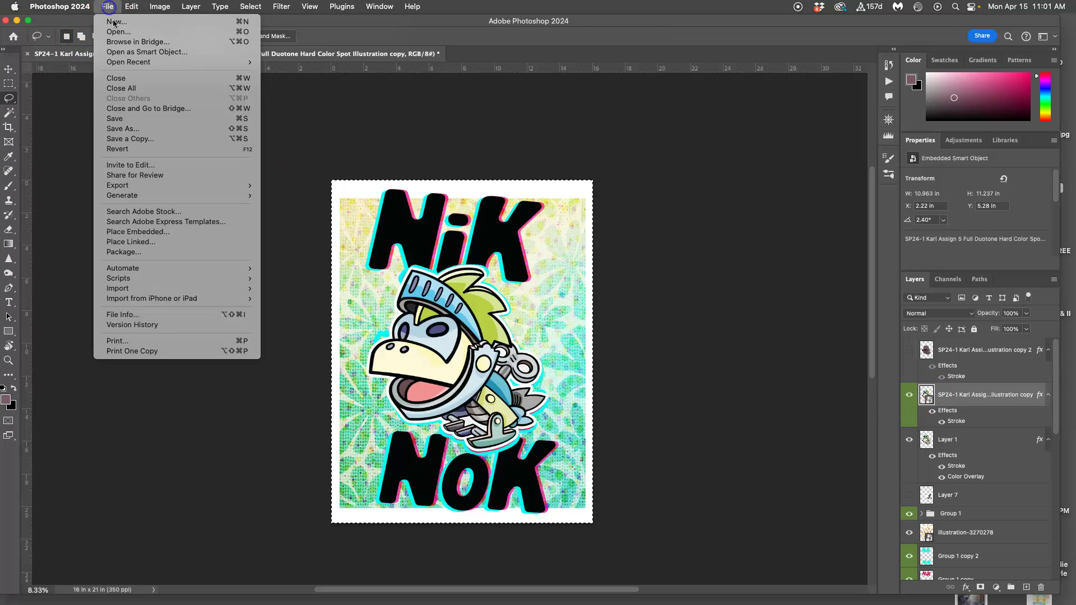
left_click(121, 120)
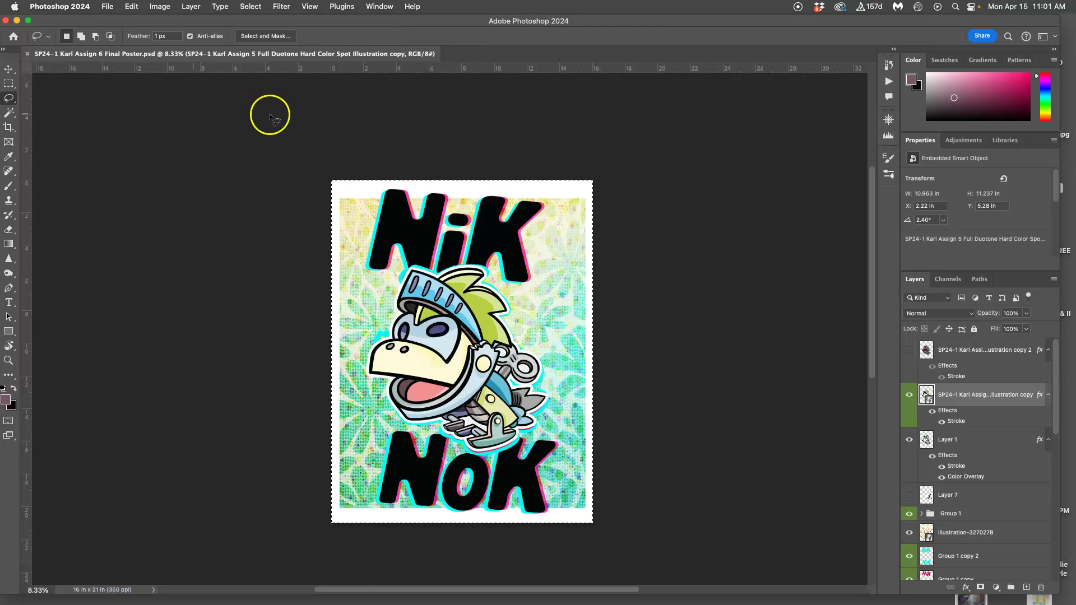
left_click(27, 53)
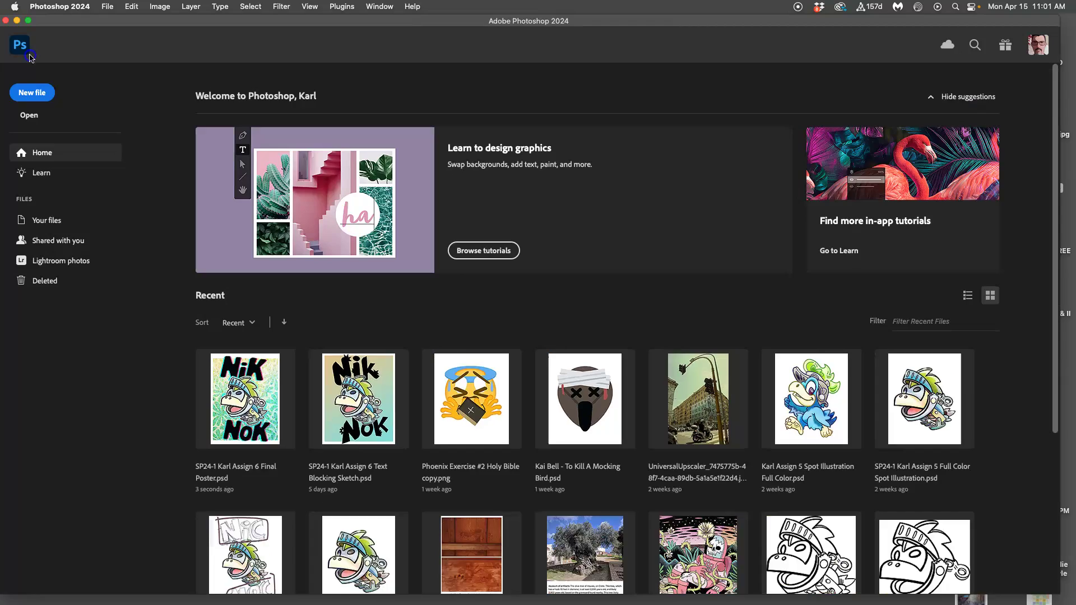
Create a Clipboard-preset 3837 x 3933 px, 350 ppi document and paste the illustration as Layer 1.
left_click(106, 8)
left_click(114, 21)
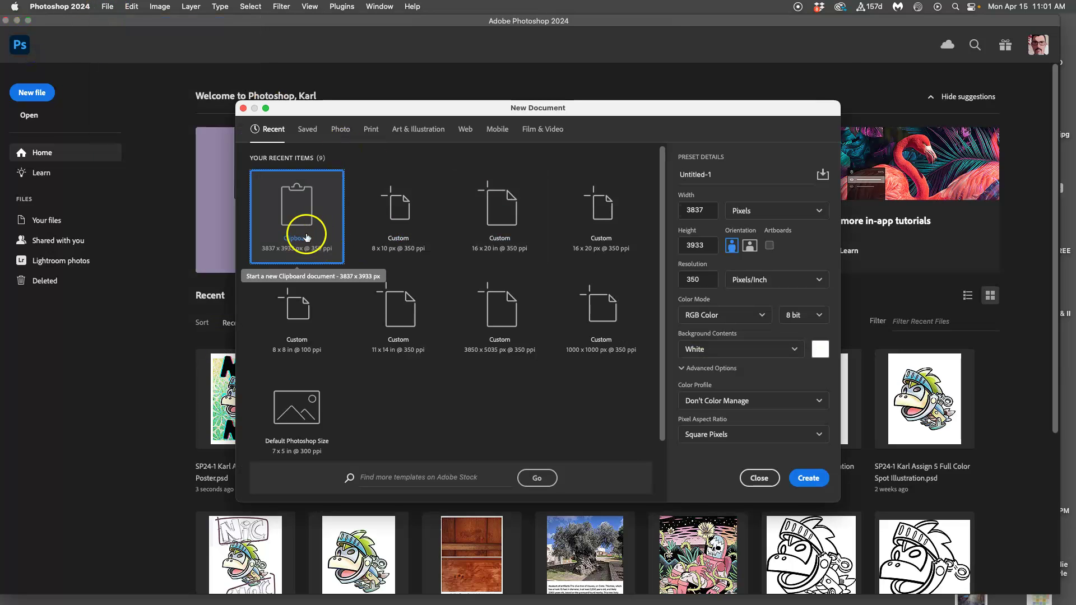
left_click(809, 478)
key("super+v")
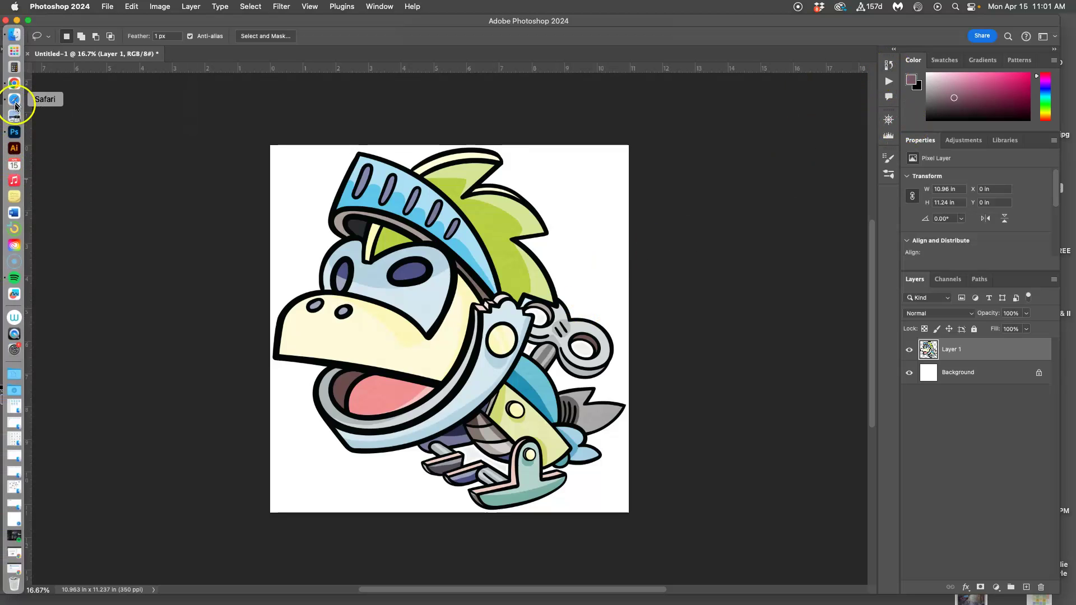
Show the Actions panel, expand the KARL-Color Seps set, and select the CYAN action.
left_click(377, 7)
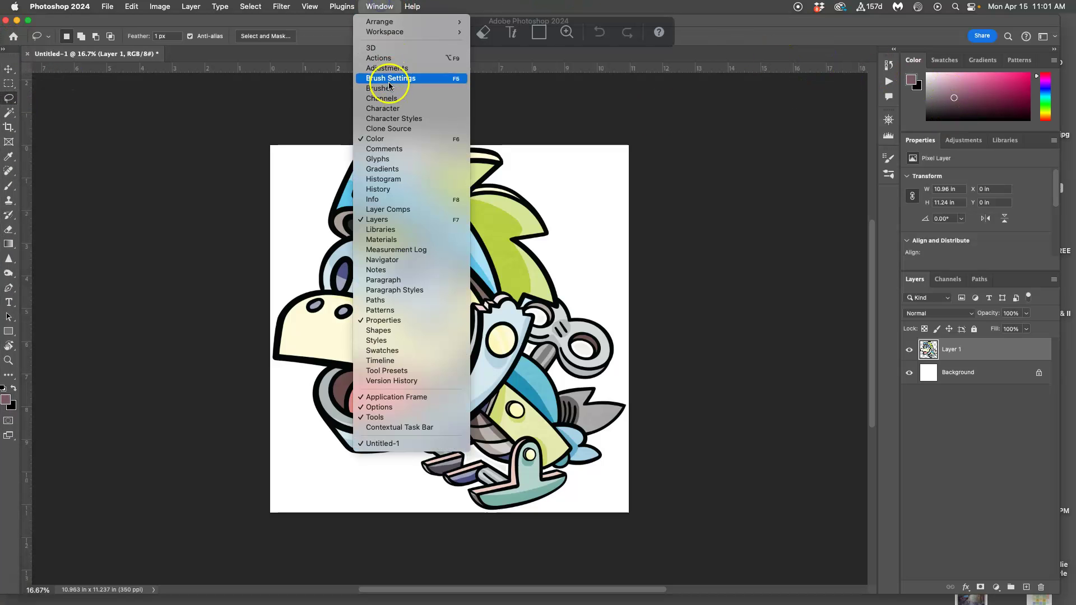
left_click(387, 58)
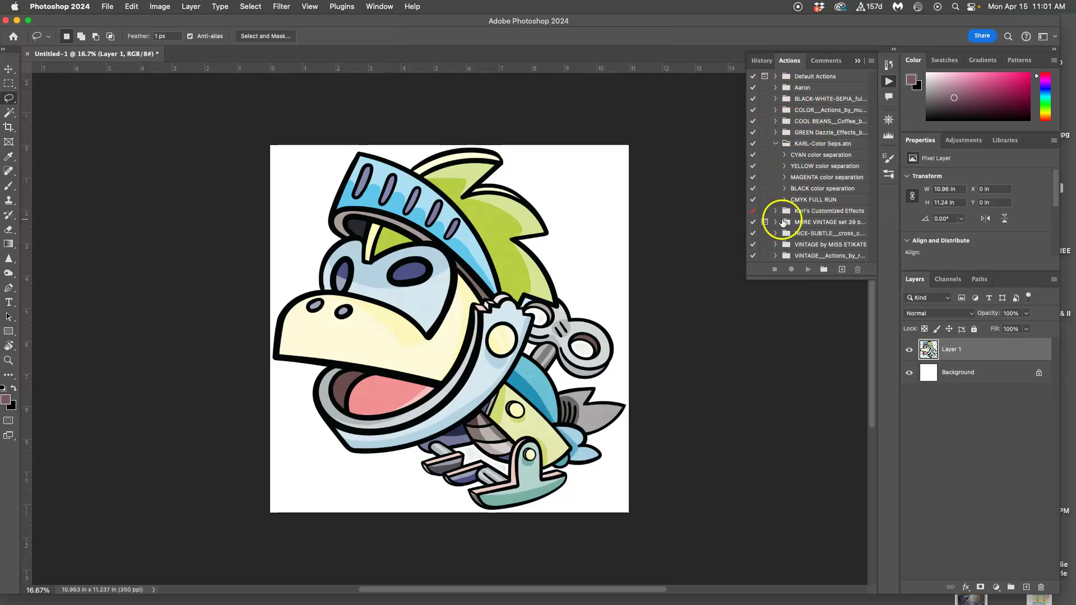
left_click(800, 145)
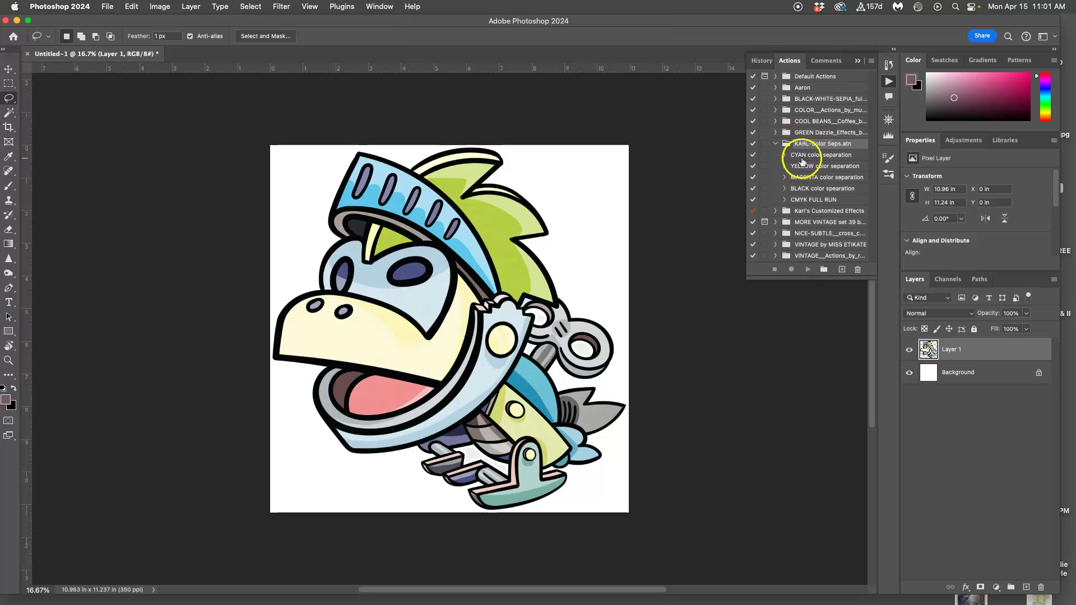
left_click(784, 155)
scroll(811, 185, "down", 5)
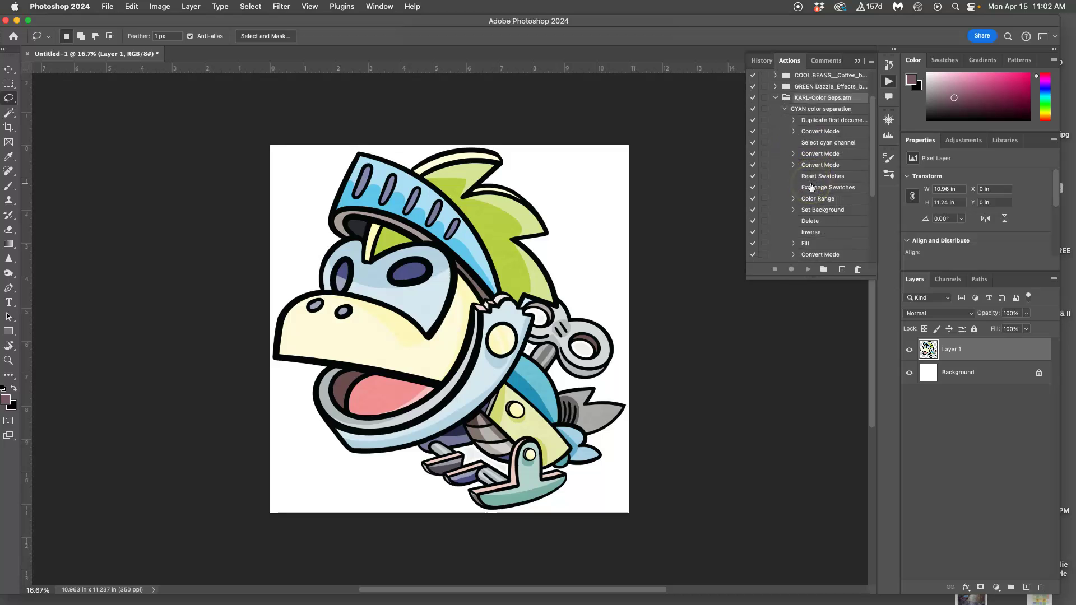
scroll(811, 185, "up", 5)
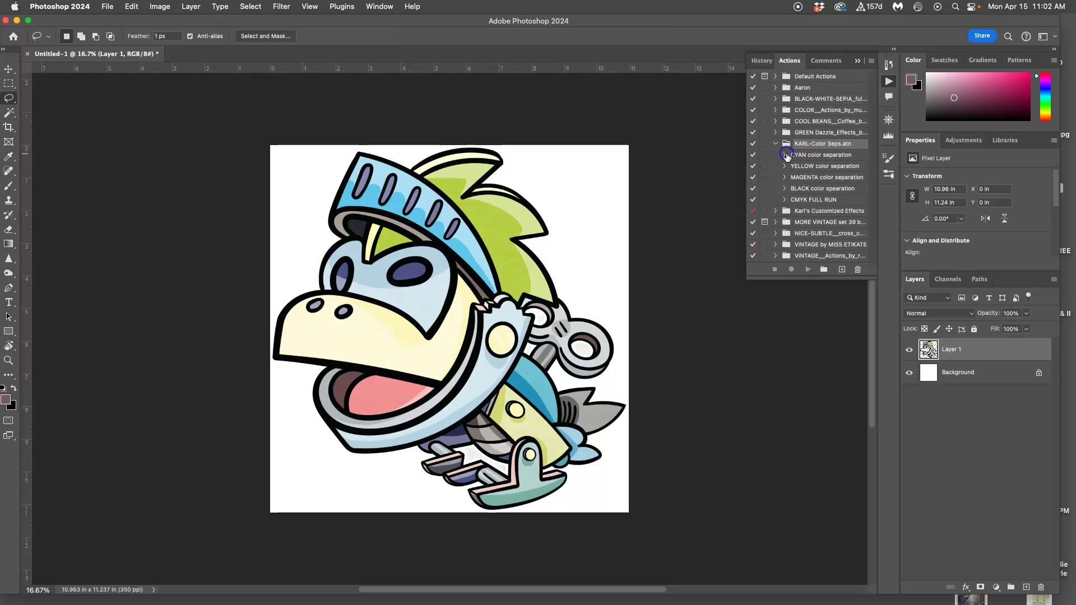
left_click(810, 156)
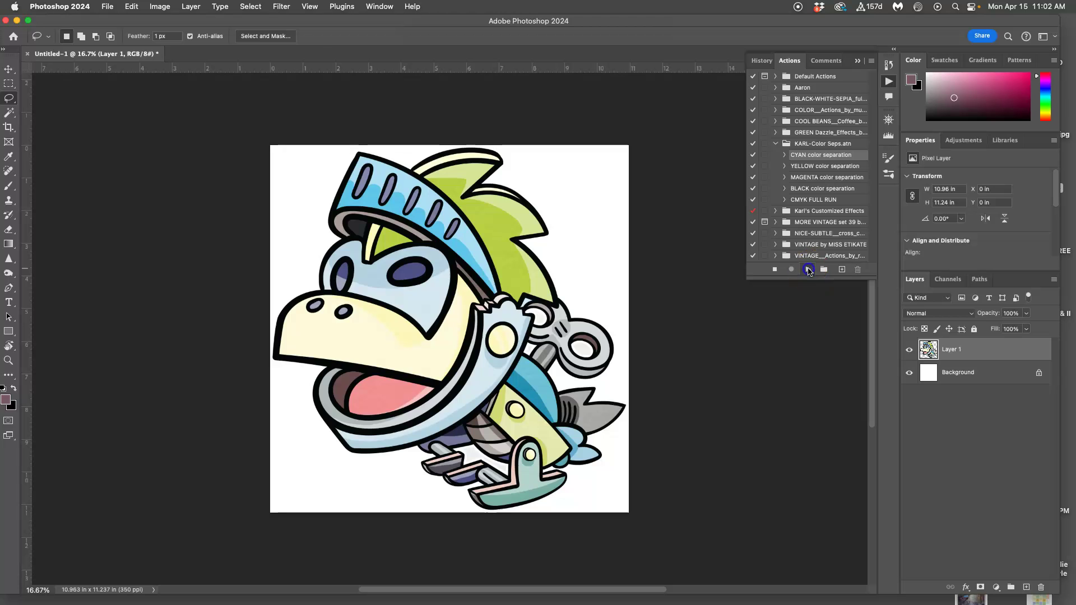
Run the CYAN separation with Don't Flatten, then check the CYAN document and return to Untitled-1.
left_click(809, 270)
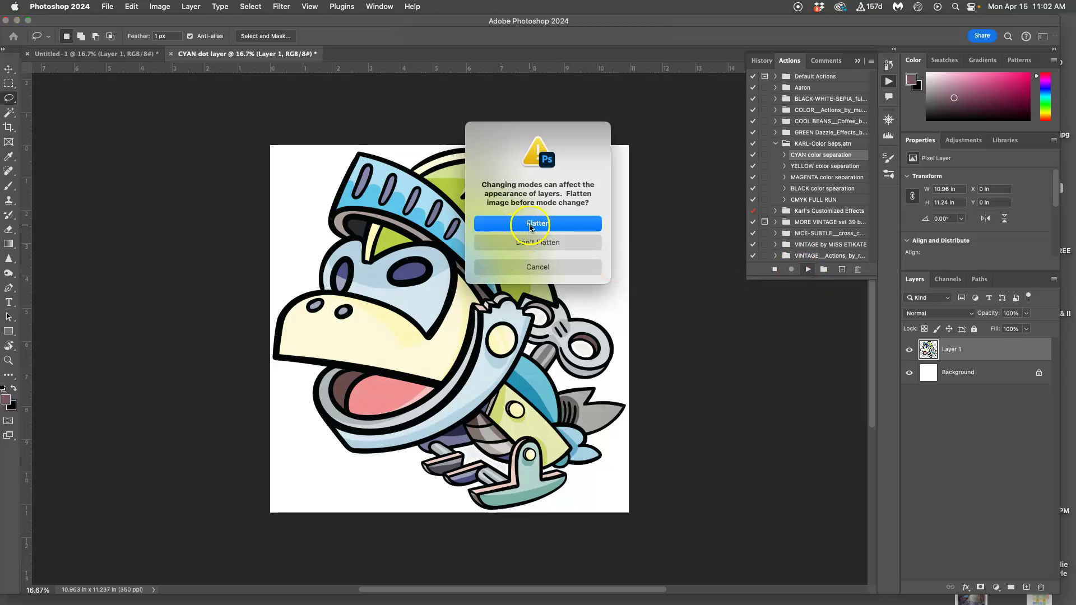
left_click(533, 243)
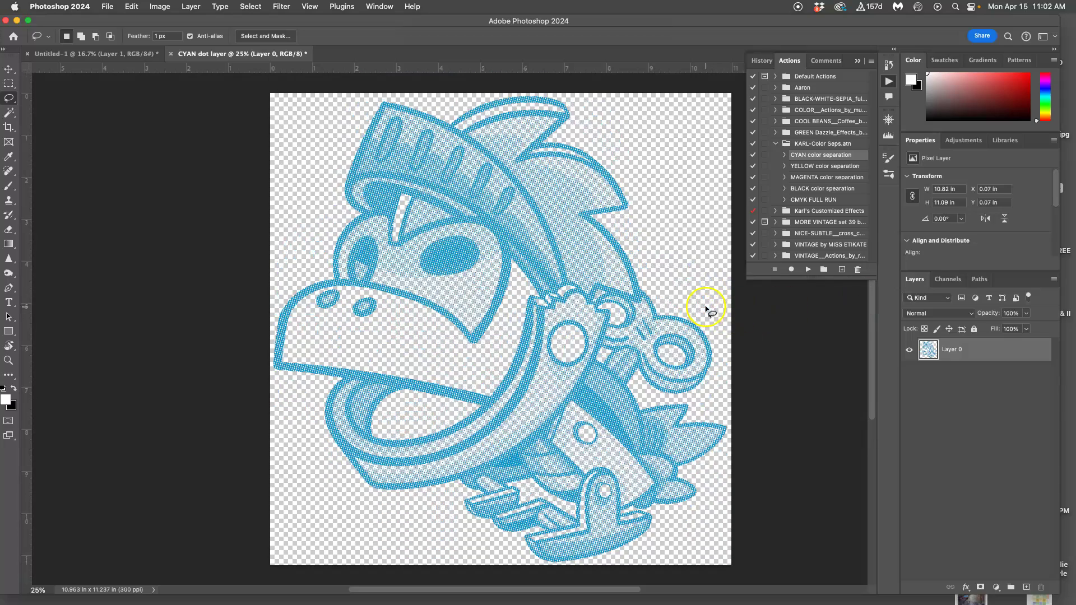
left_click(116, 53)
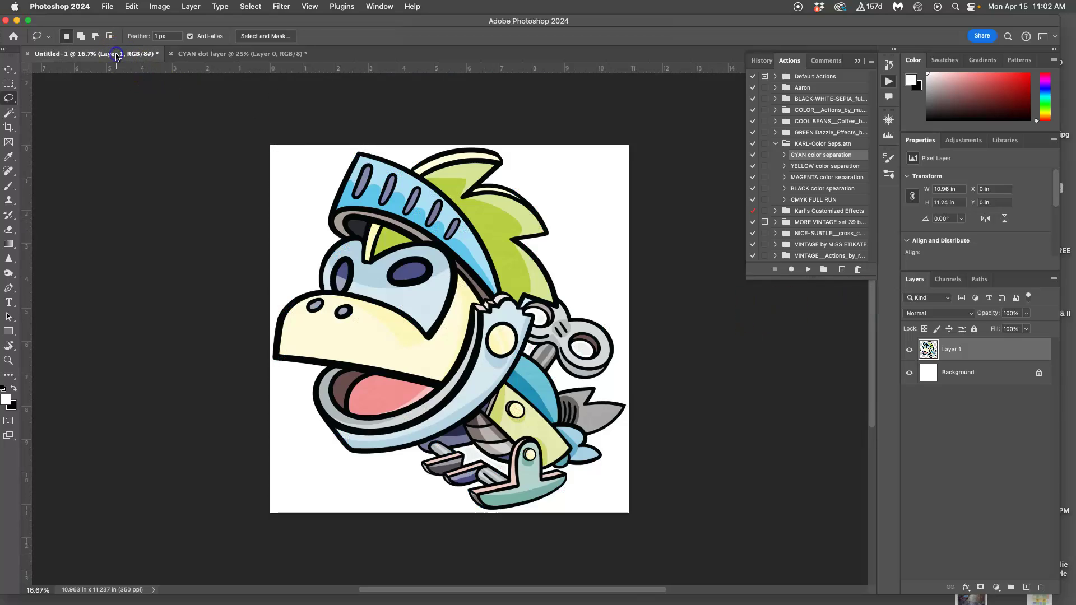
left_click(230, 54)
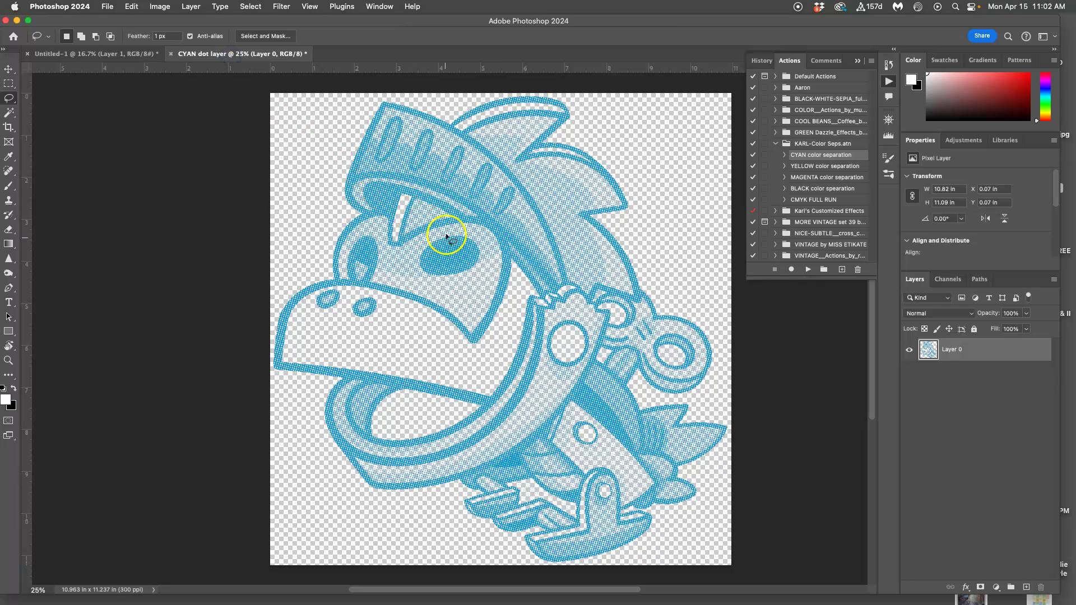
left_click(116, 53)
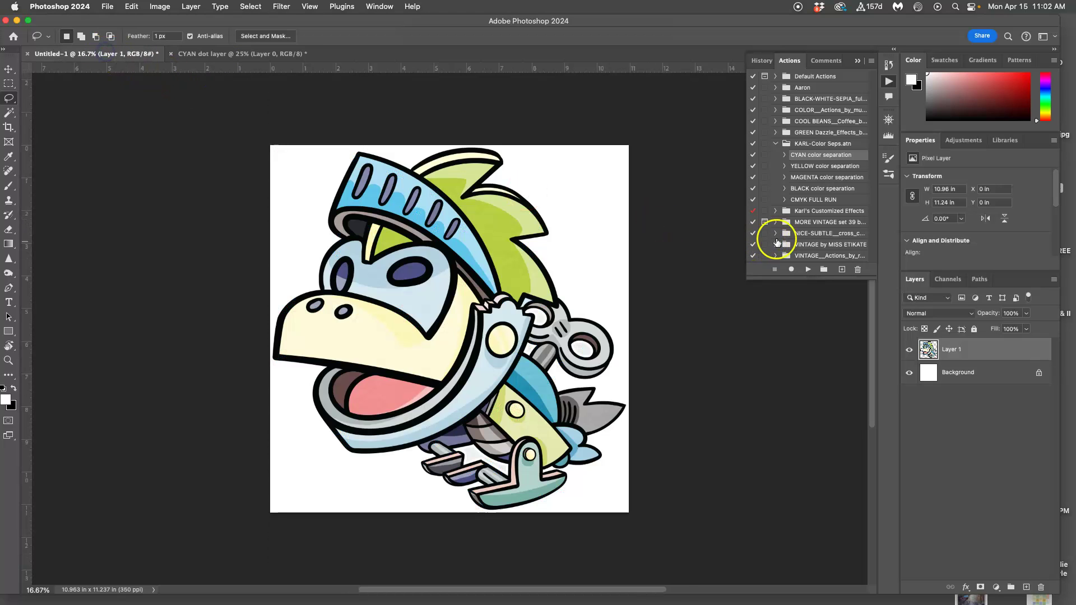
Run the YELLOW separation action, choosing Don't Flatten at the prompt.
left_click(790, 166)
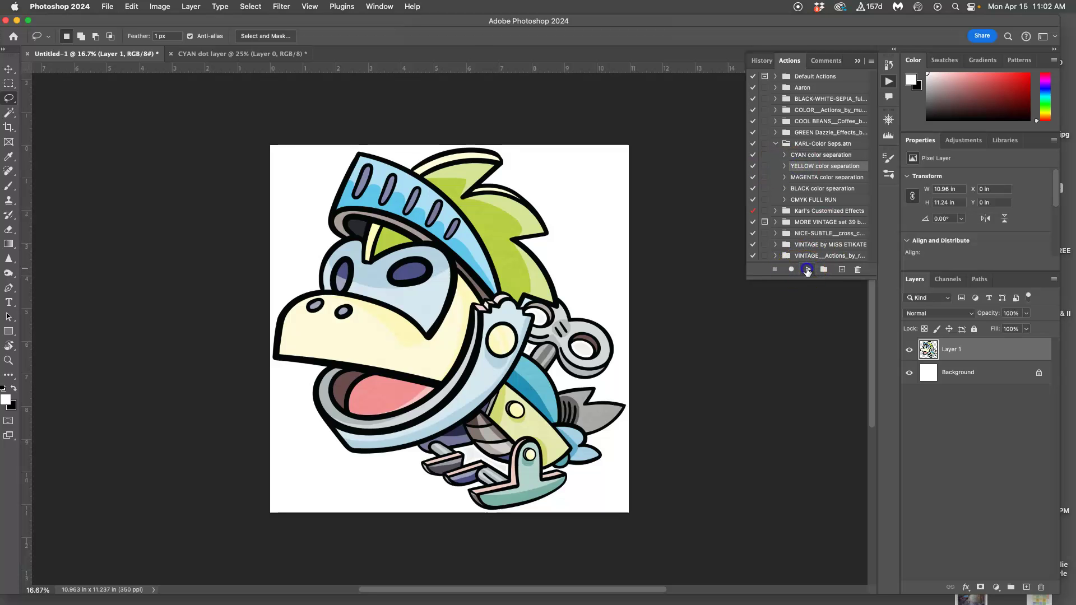
left_click(807, 271)
left_click(525, 240)
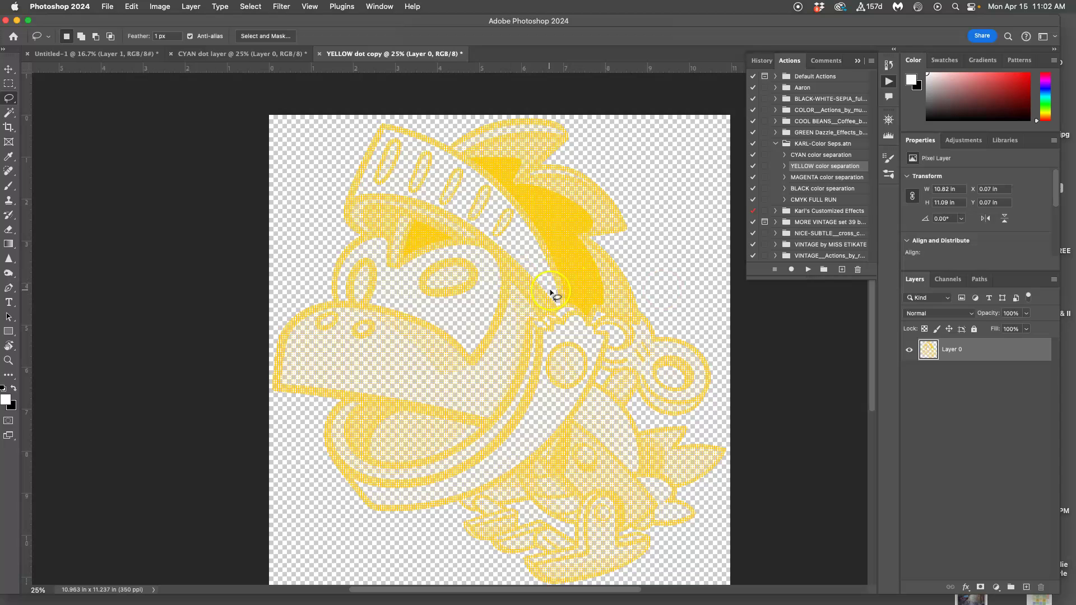
From the Untitled-1 artwork, run the MAGENTA separation action with Don't Flatten.
left_click(796, 178)
left_click(134, 53)
left_click(769, 178)
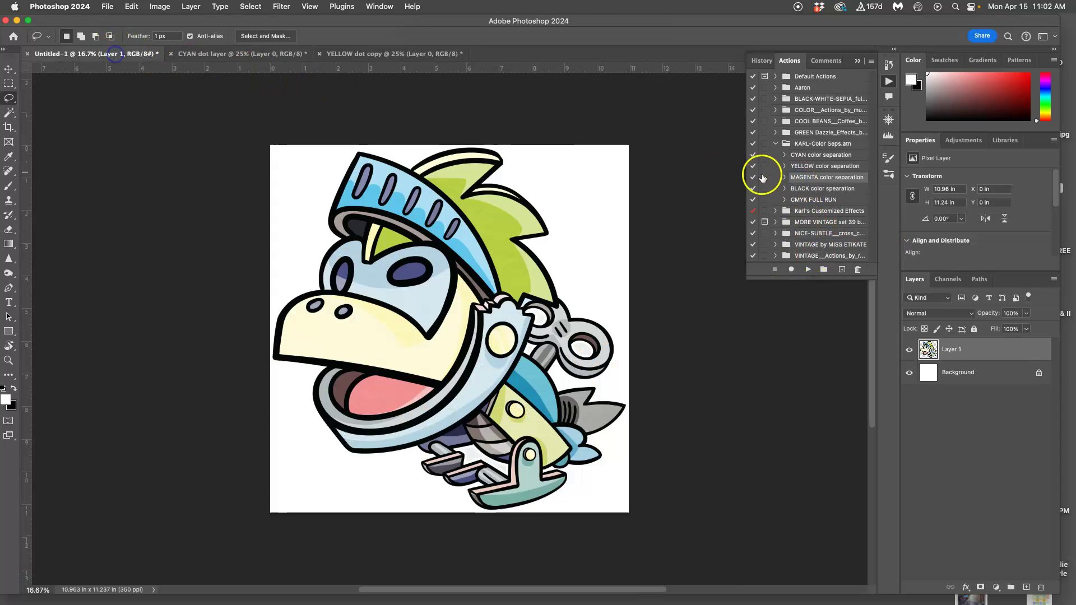
left_click(807, 270)
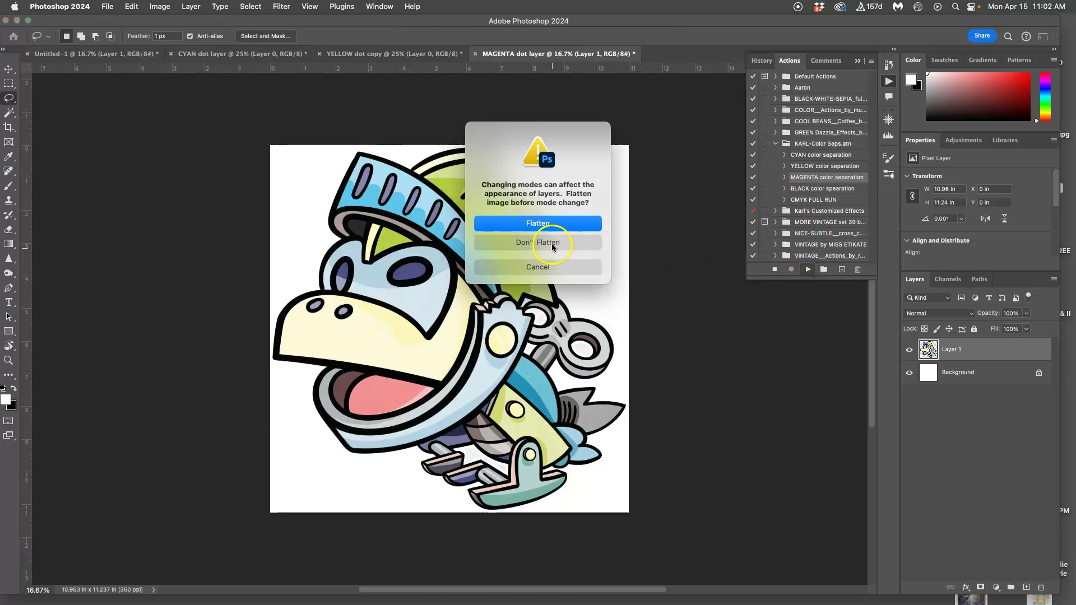
left_click(552, 244)
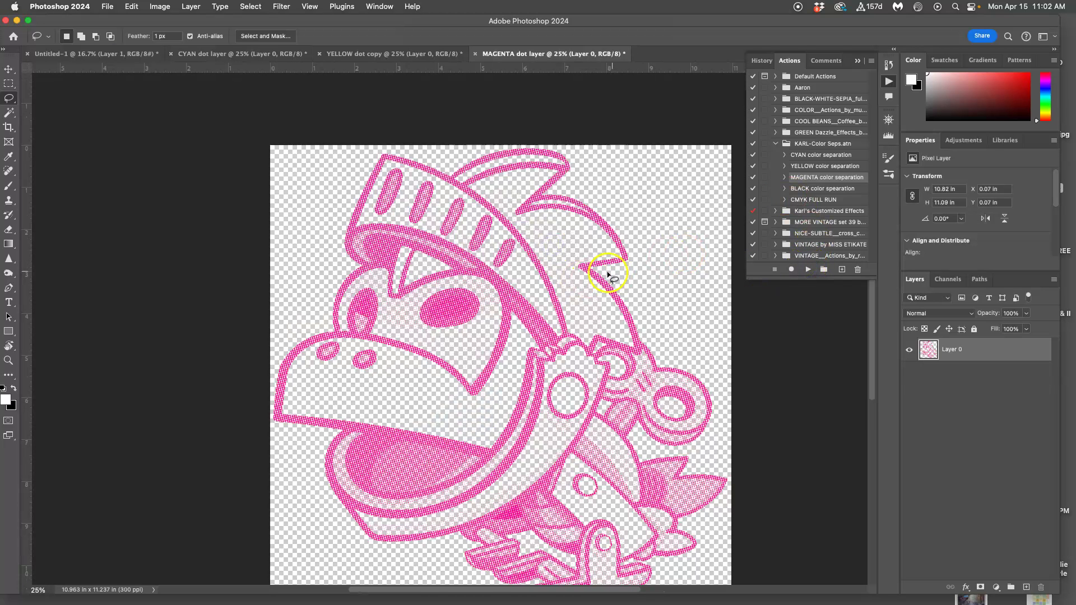
From the Untitled-1 artwork, run the BLACK separation action with Don't Flatten.
left_click(804, 190)
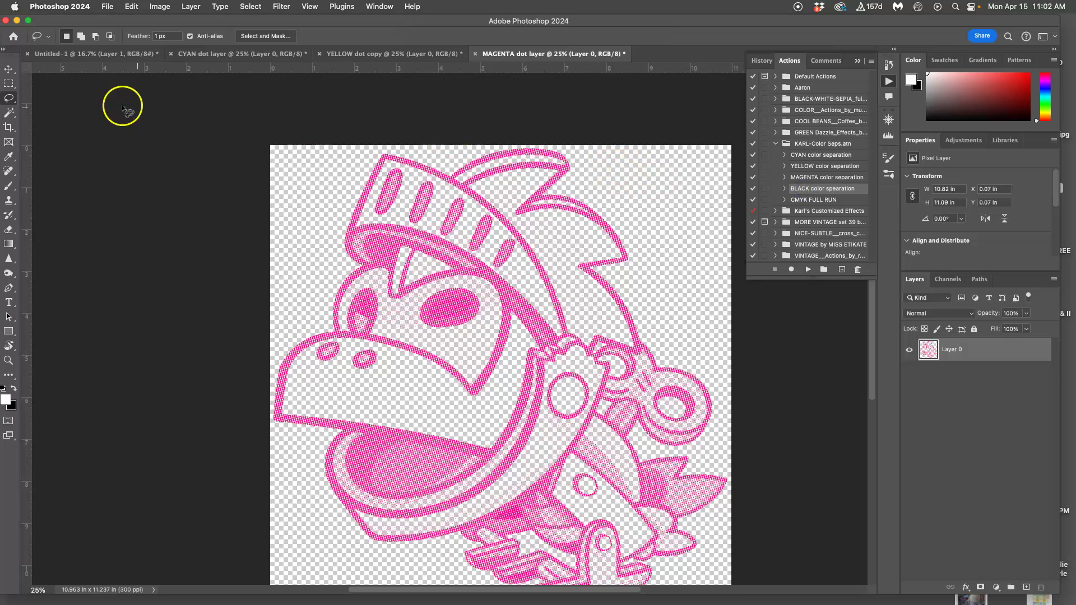
left_click(84, 54)
left_click(799, 201)
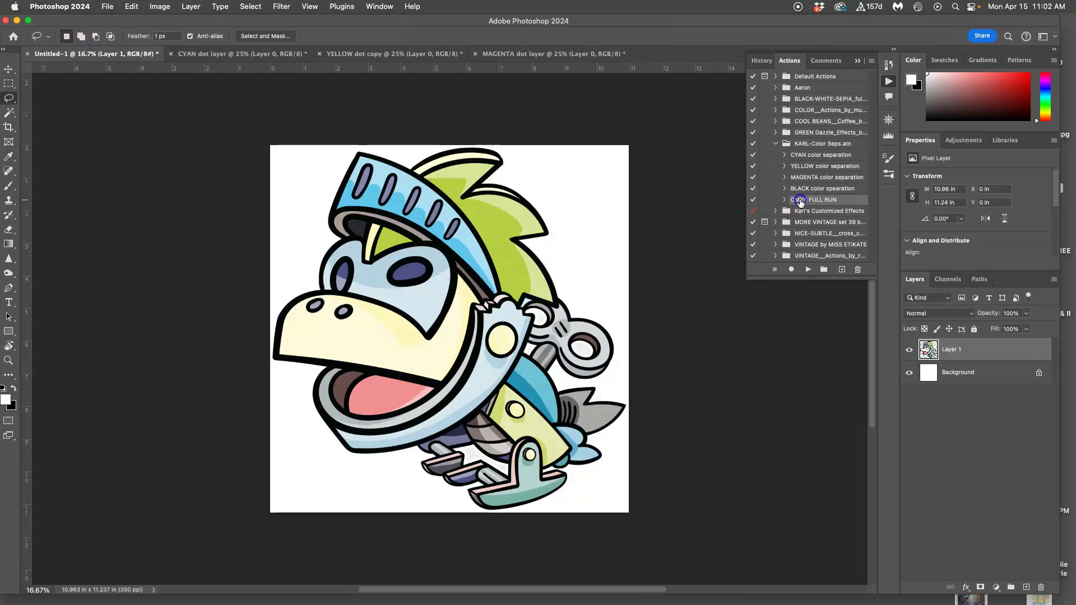
left_click(803, 190)
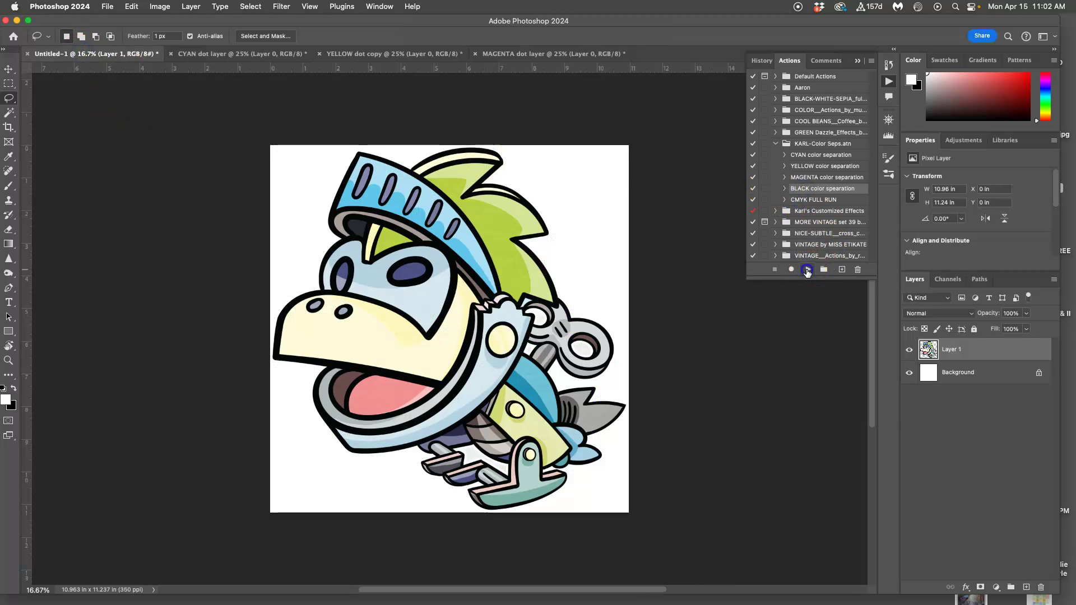
left_click(807, 271)
left_click(533, 243)
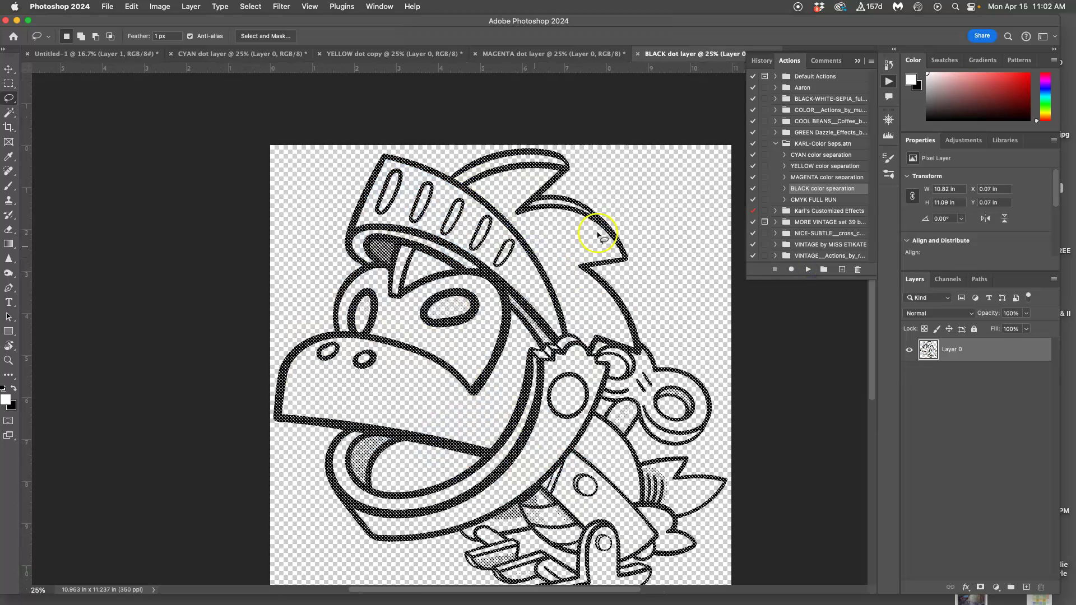
Flip through the CYAN, YELLOW, MAGENTA and BLACK halftone separation documents.
left_click(283, 54)
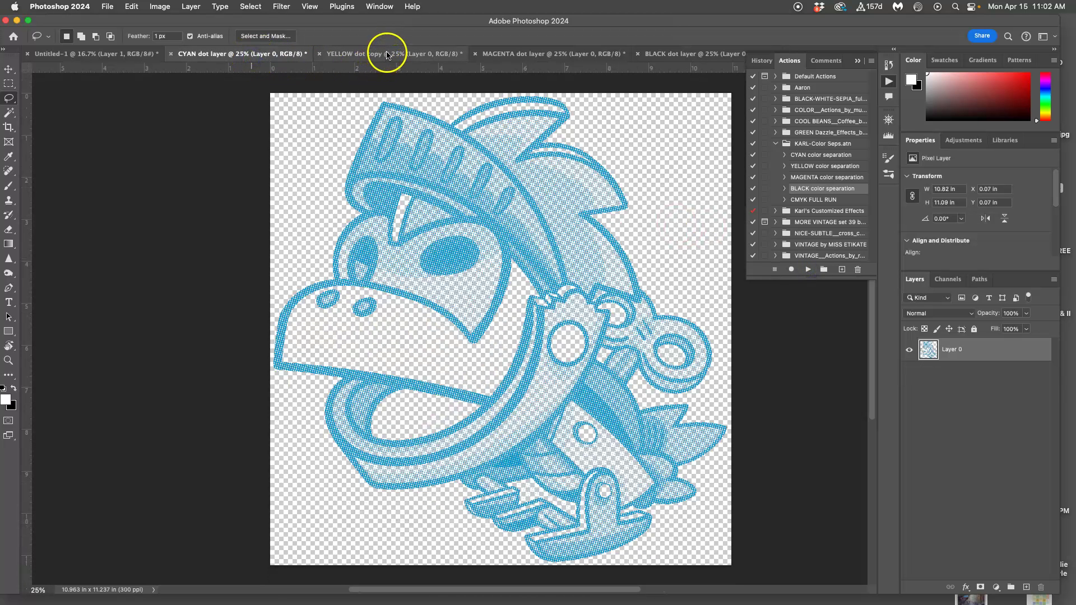
left_click(387, 55)
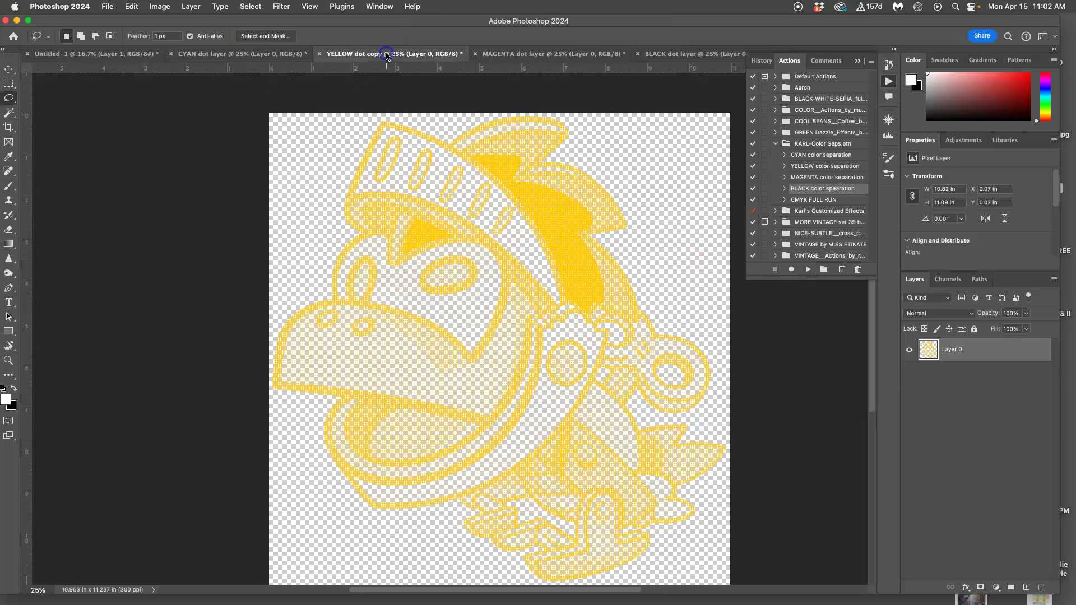
left_click(533, 54)
left_click(674, 54)
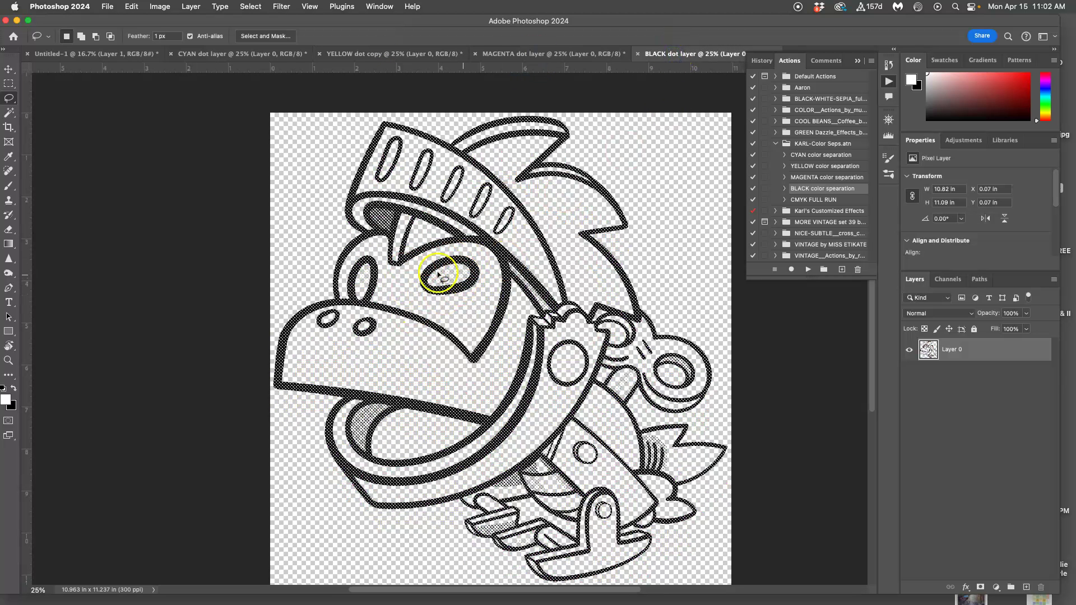
left_click(512, 54)
left_click(374, 54)
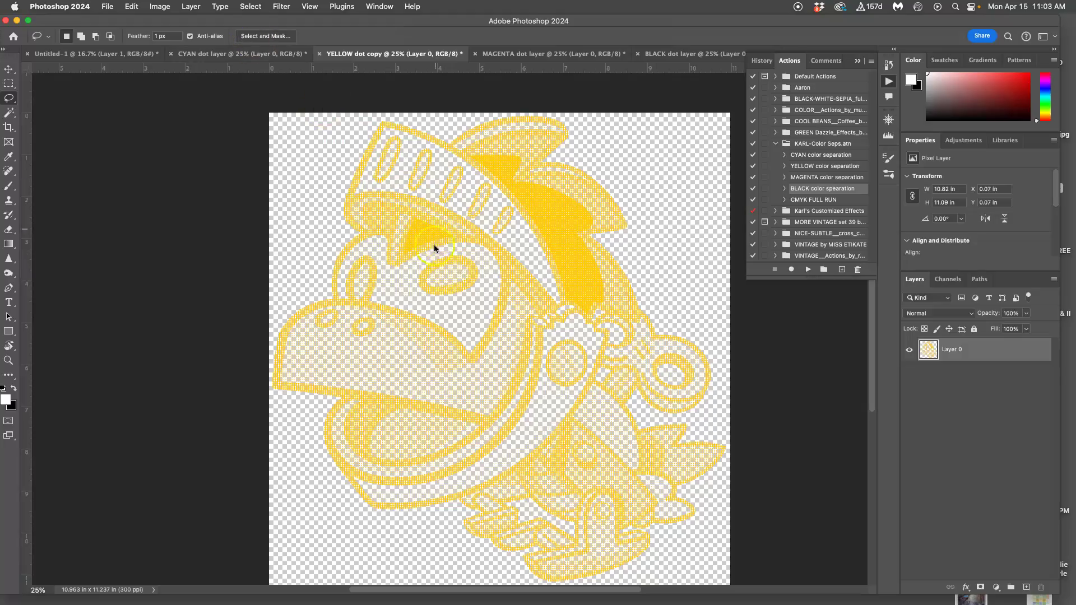
Zoom in and back out on the yellow plate's dots, then return to Untitled-1.
key("super+1")
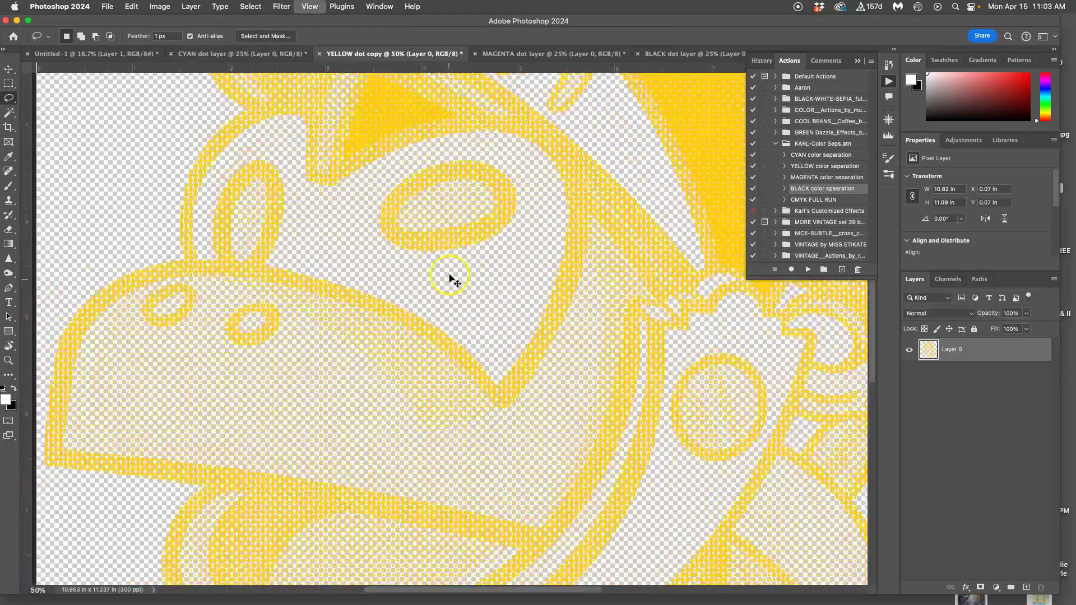
key("super+0")
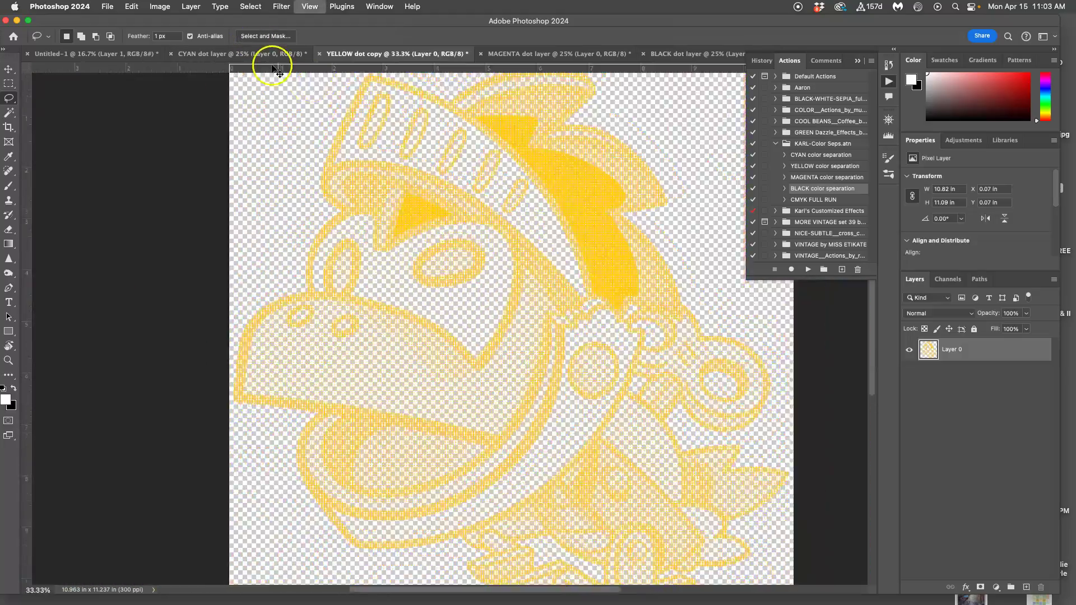
left_click(233, 54)
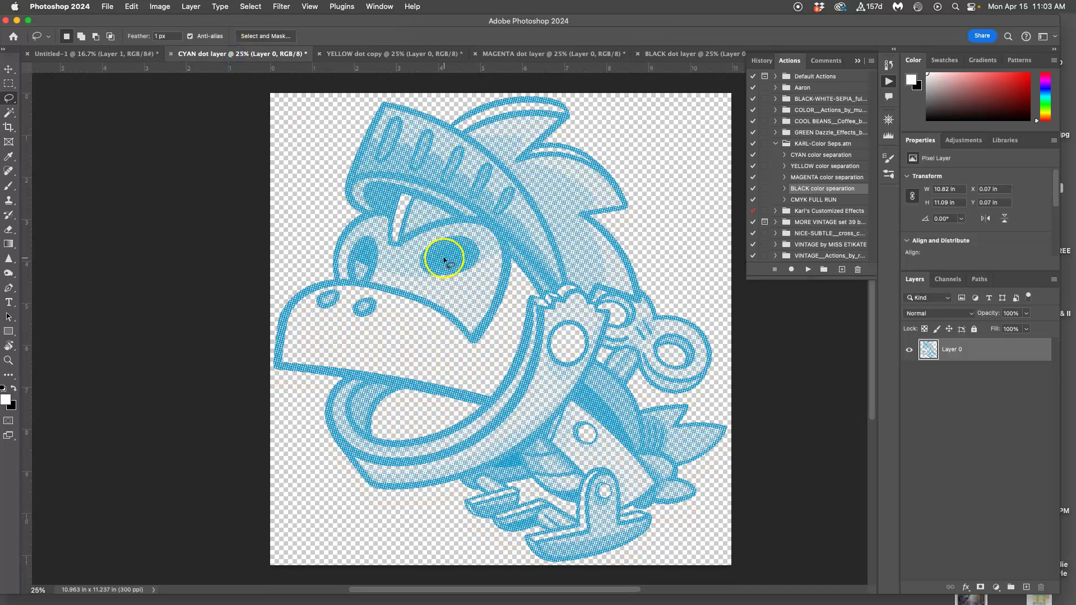
left_click(114, 55)
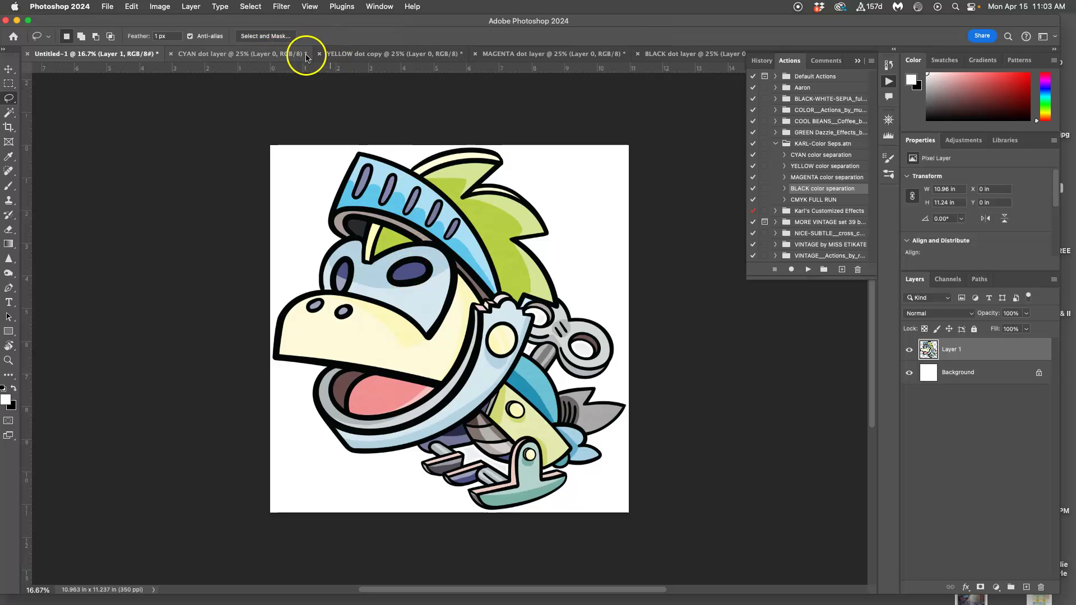
Close the cyan, yellow, magenta and black separation documents without saving them.
left_click(277, 54)
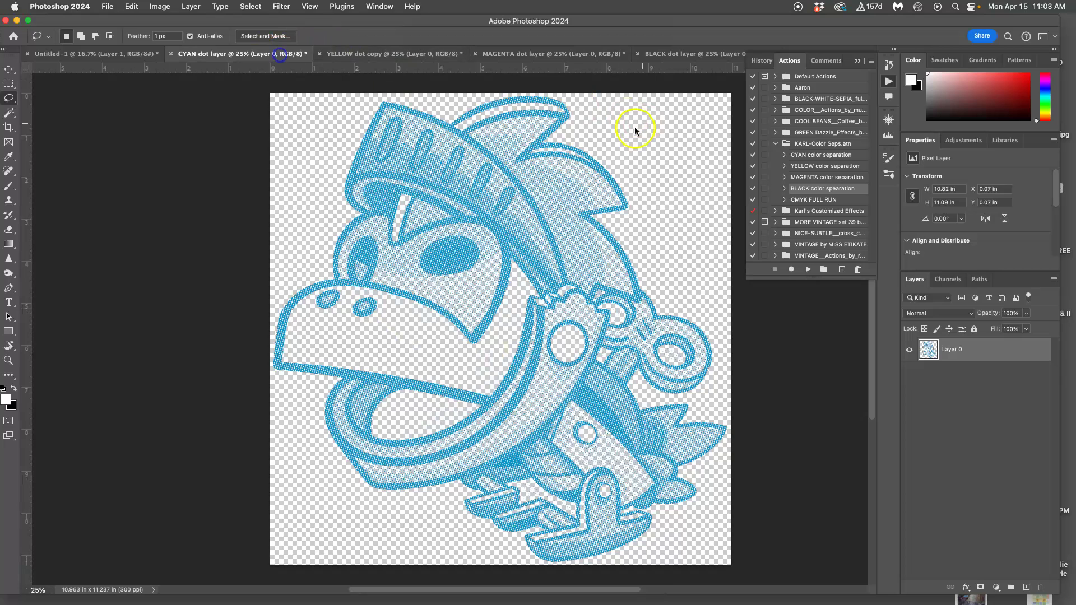
left_click(172, 54)
left_click(547, 241)
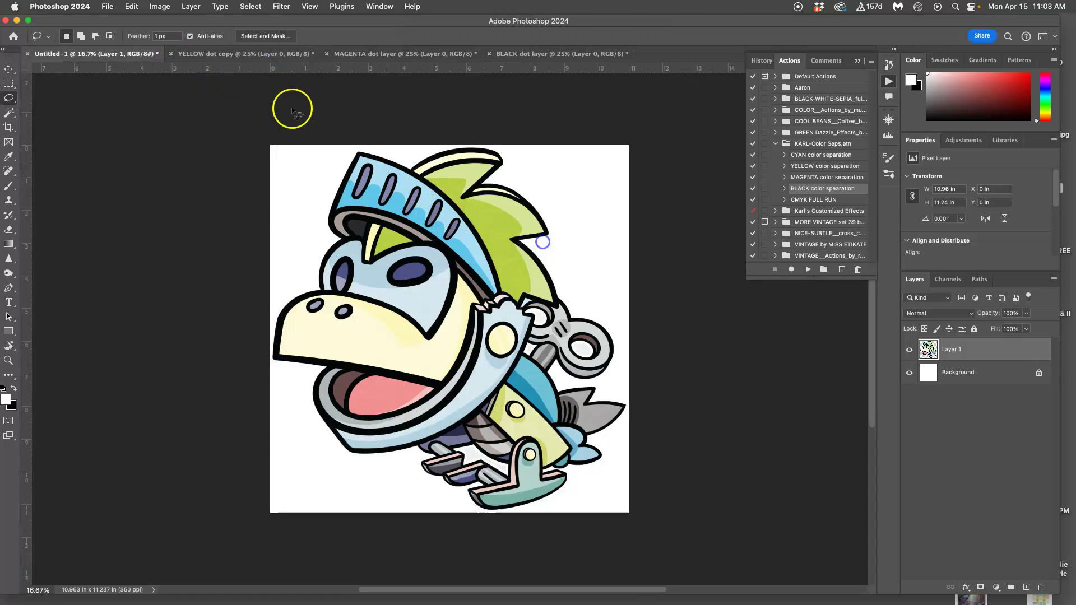
left_click(172, 54)
left_click(547, 241)
left_click(171, 54)
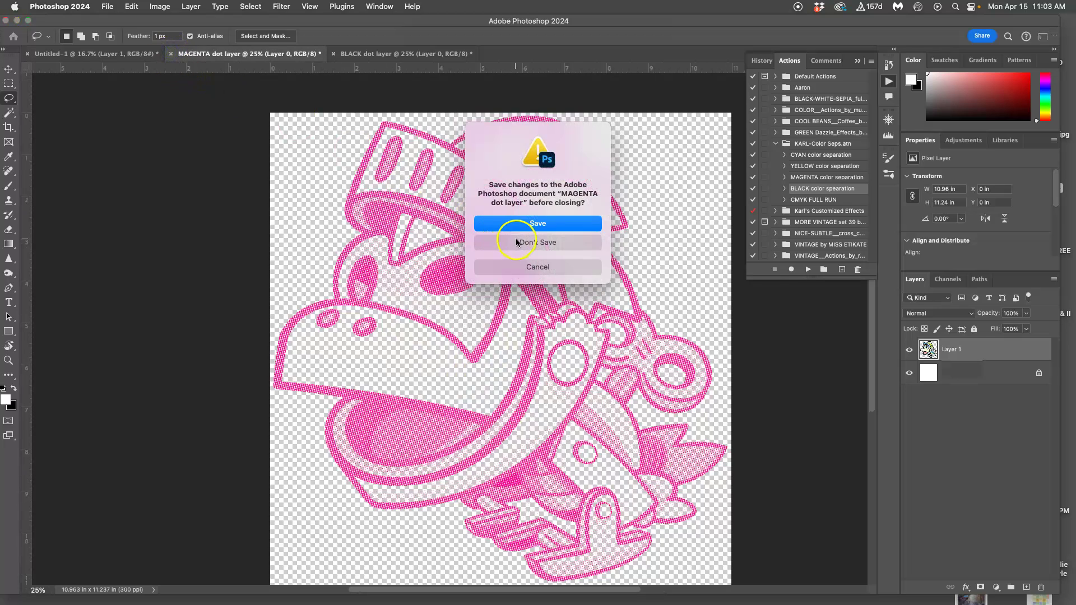
left_click(516, 242)
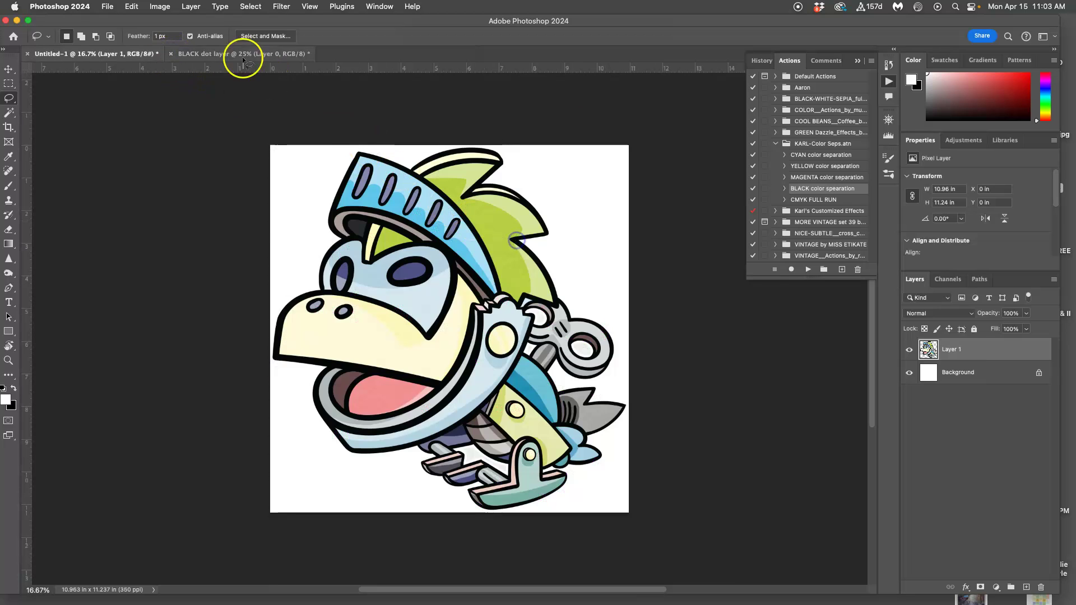
left_click(173, 54)
left_click(550, 242)
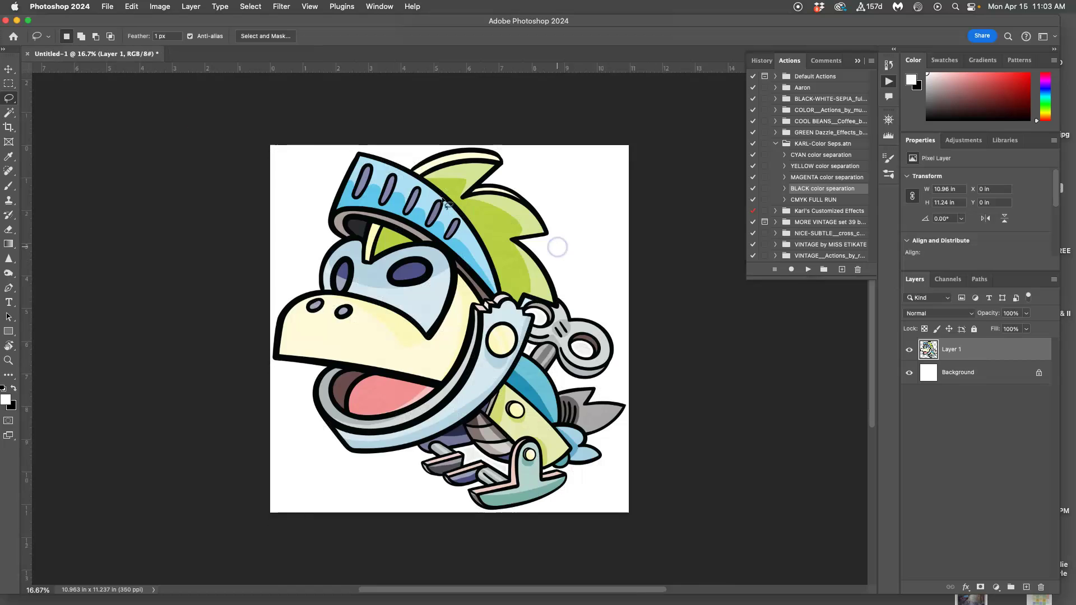
Play the CMYK FULL RUN action on the artwork, choosing Don't Flatten.
left_click(843, 200)
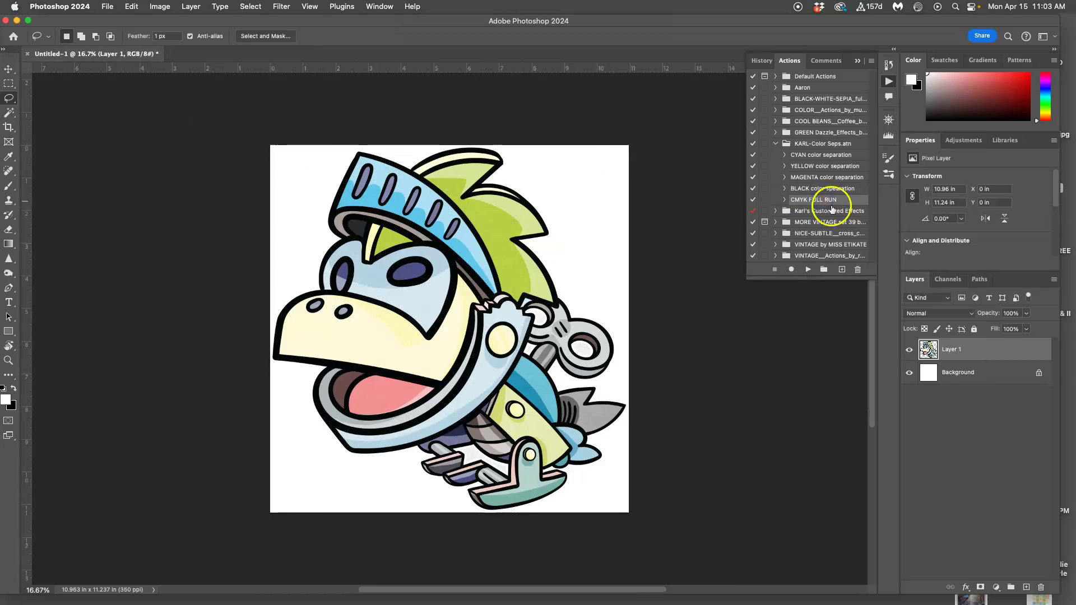
left_click(820, 200)
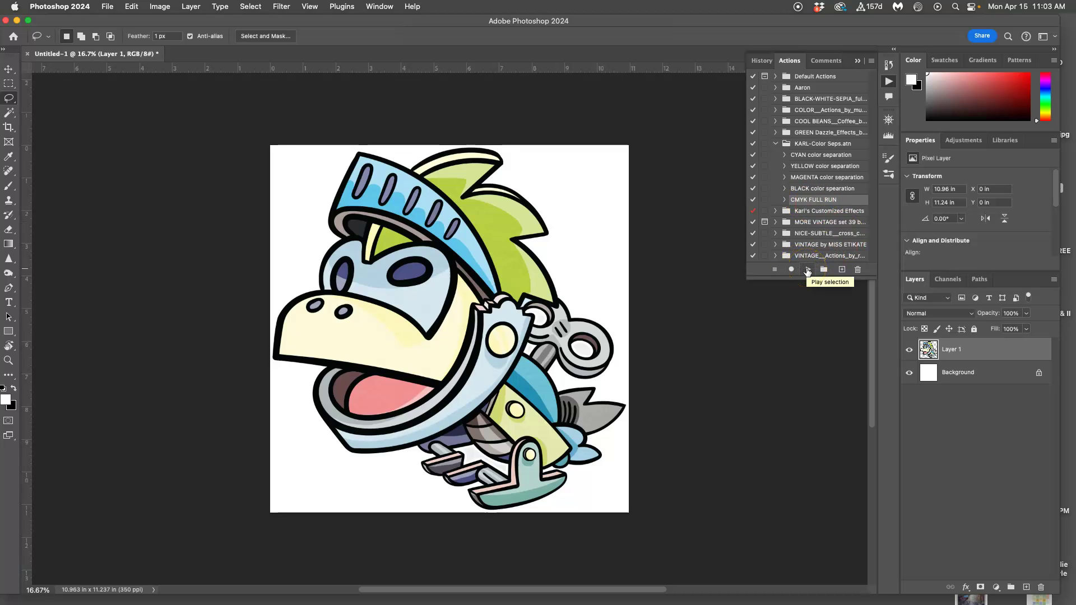
left_click(807, 270)
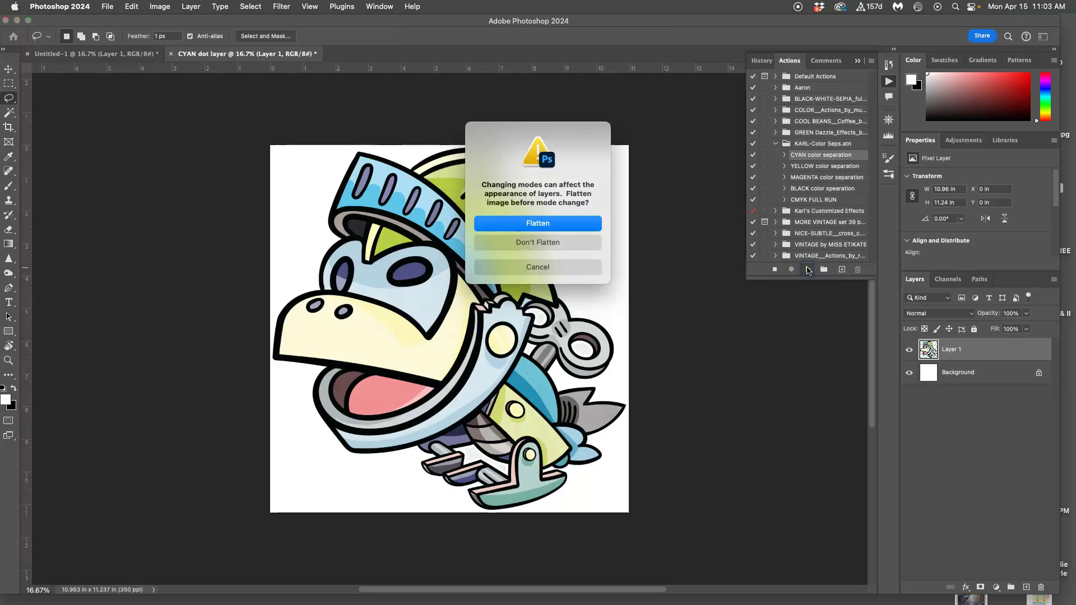
left_click(525, 246)
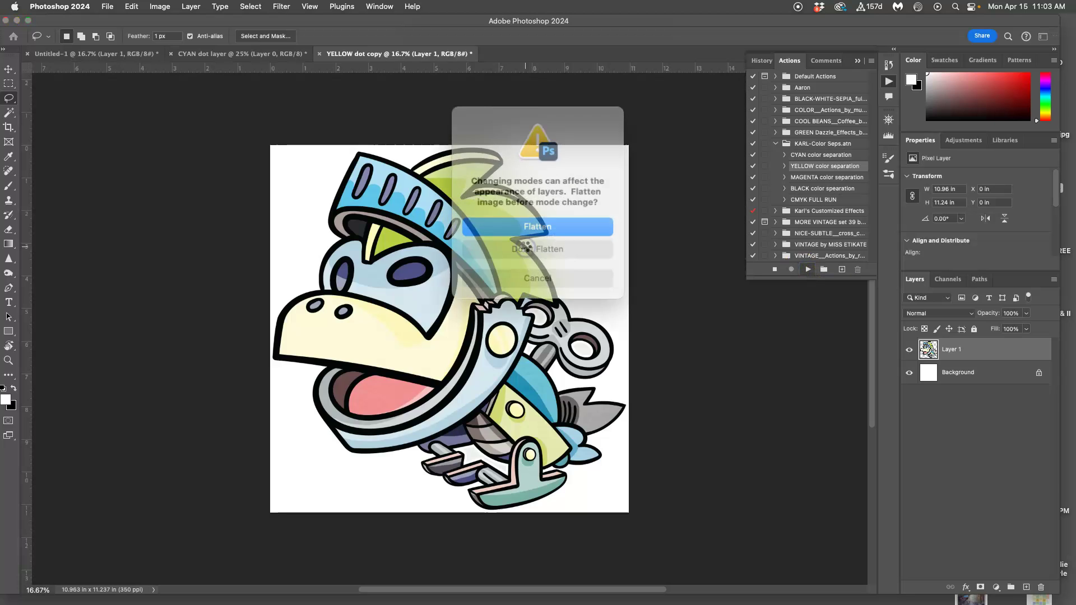